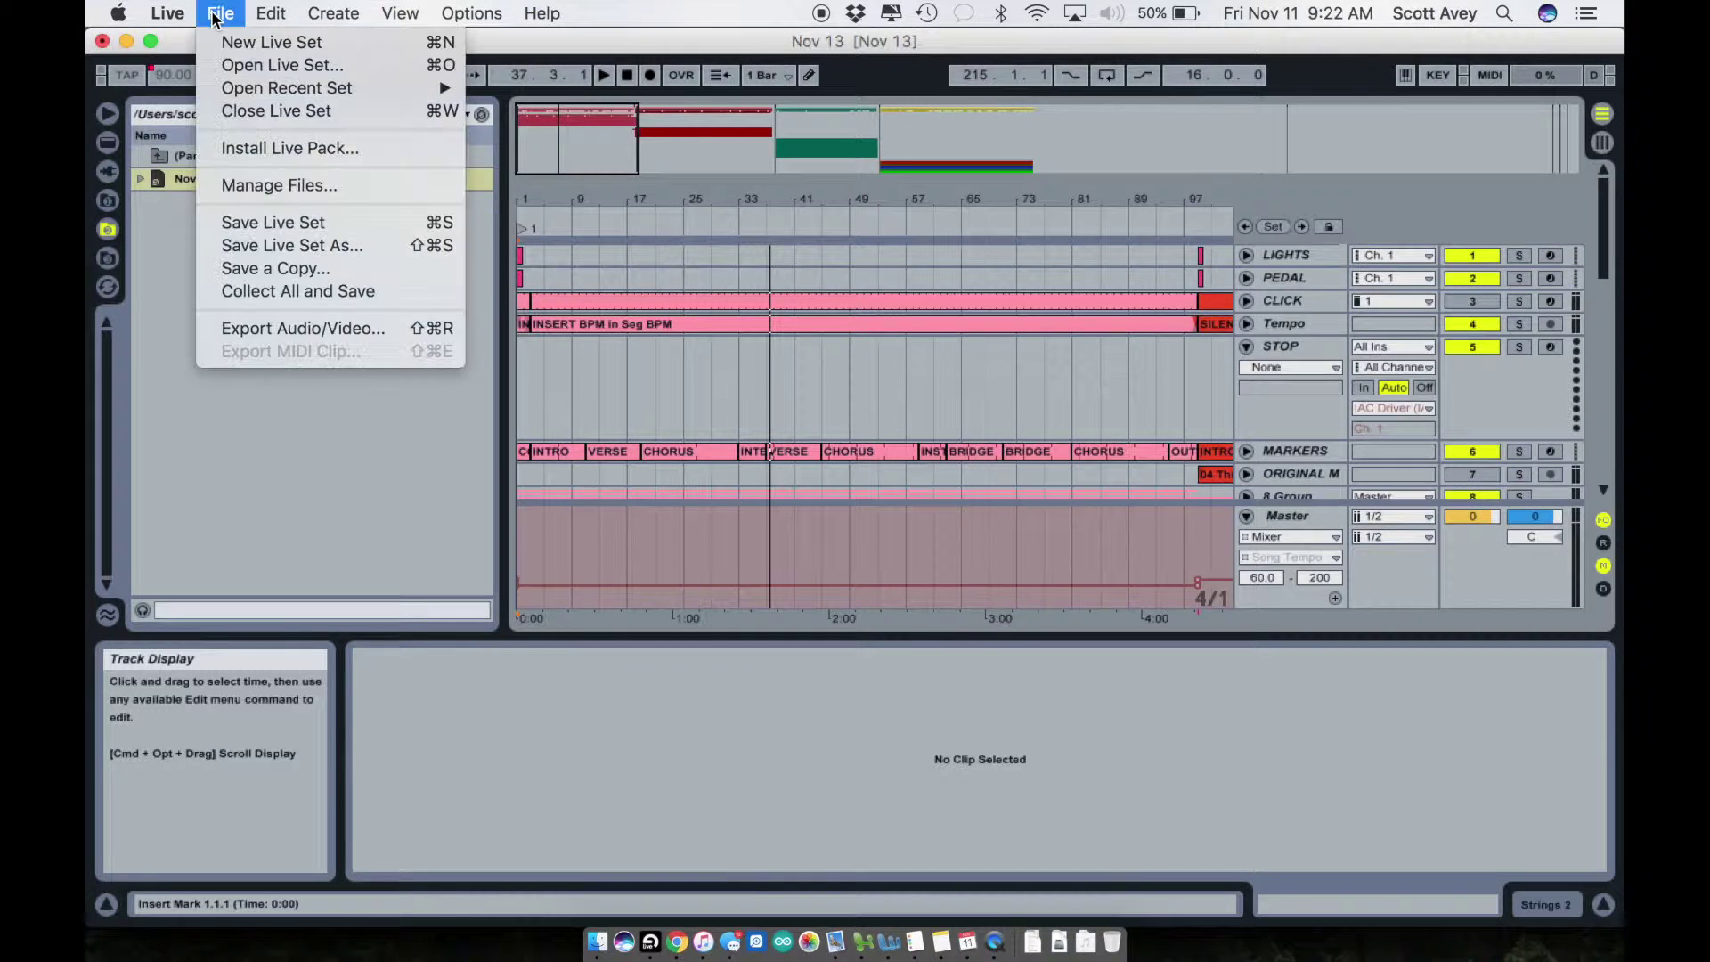
{"action": "mouse_move", "coordinate": [168, 13]}
{"action": "left_click", "coordinate": [180, 73]}
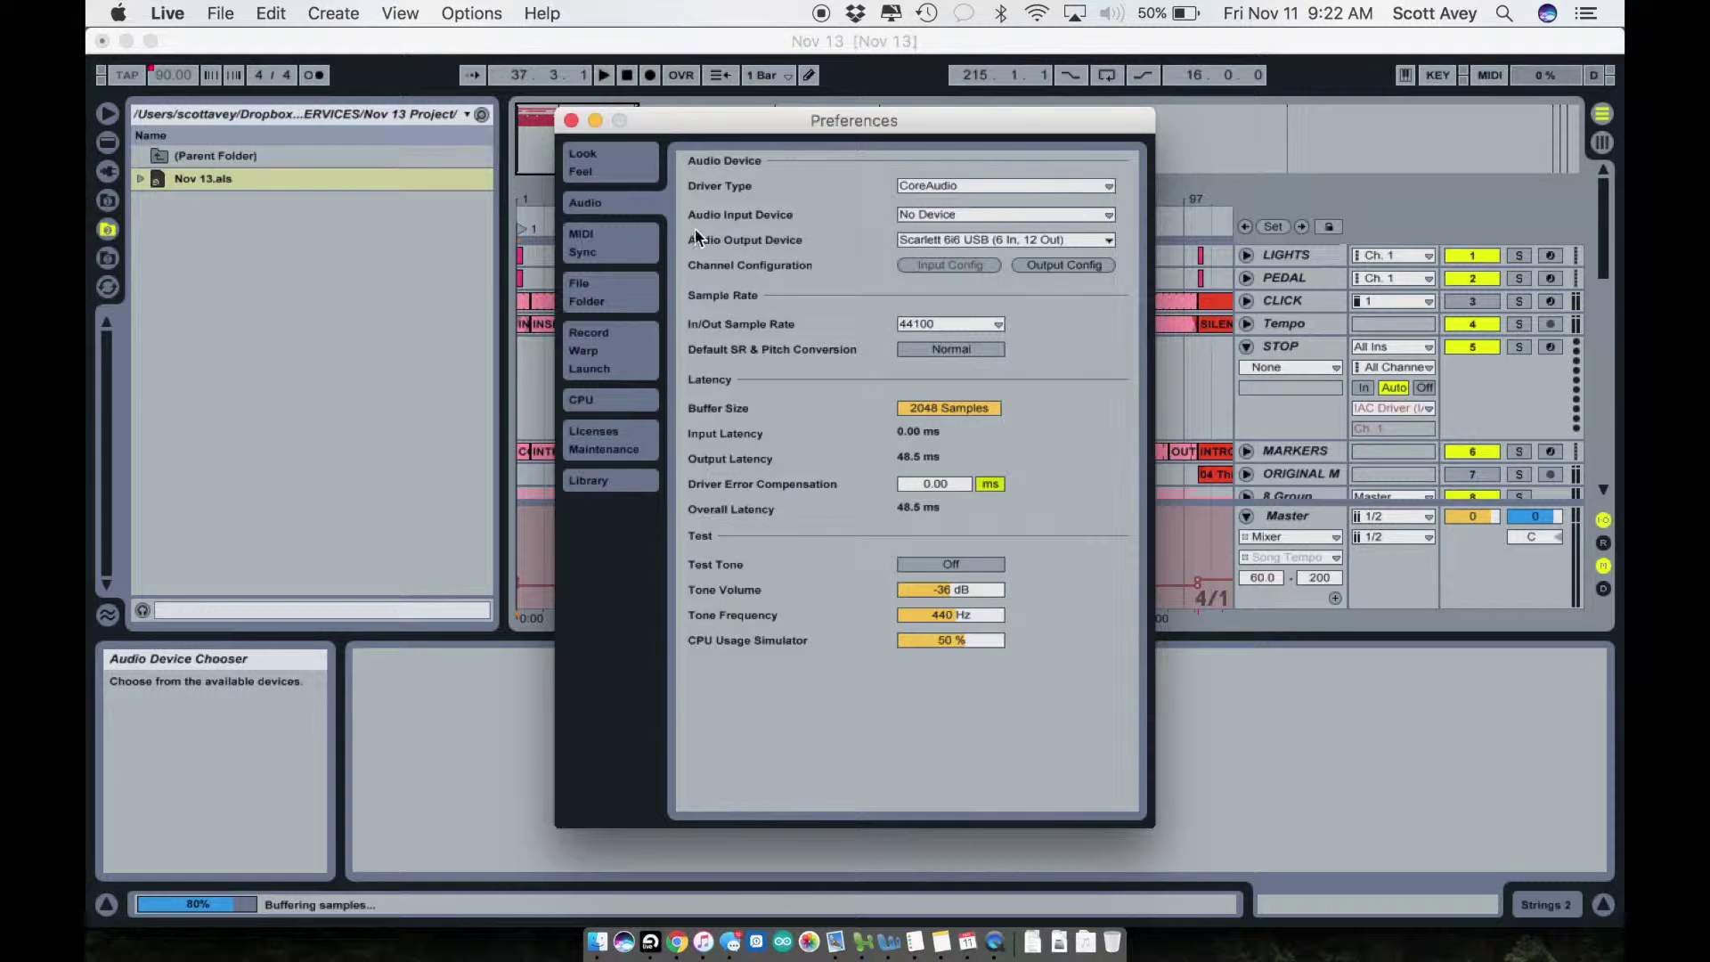
{"action": "left_click", "coordinate": [636, 239]}
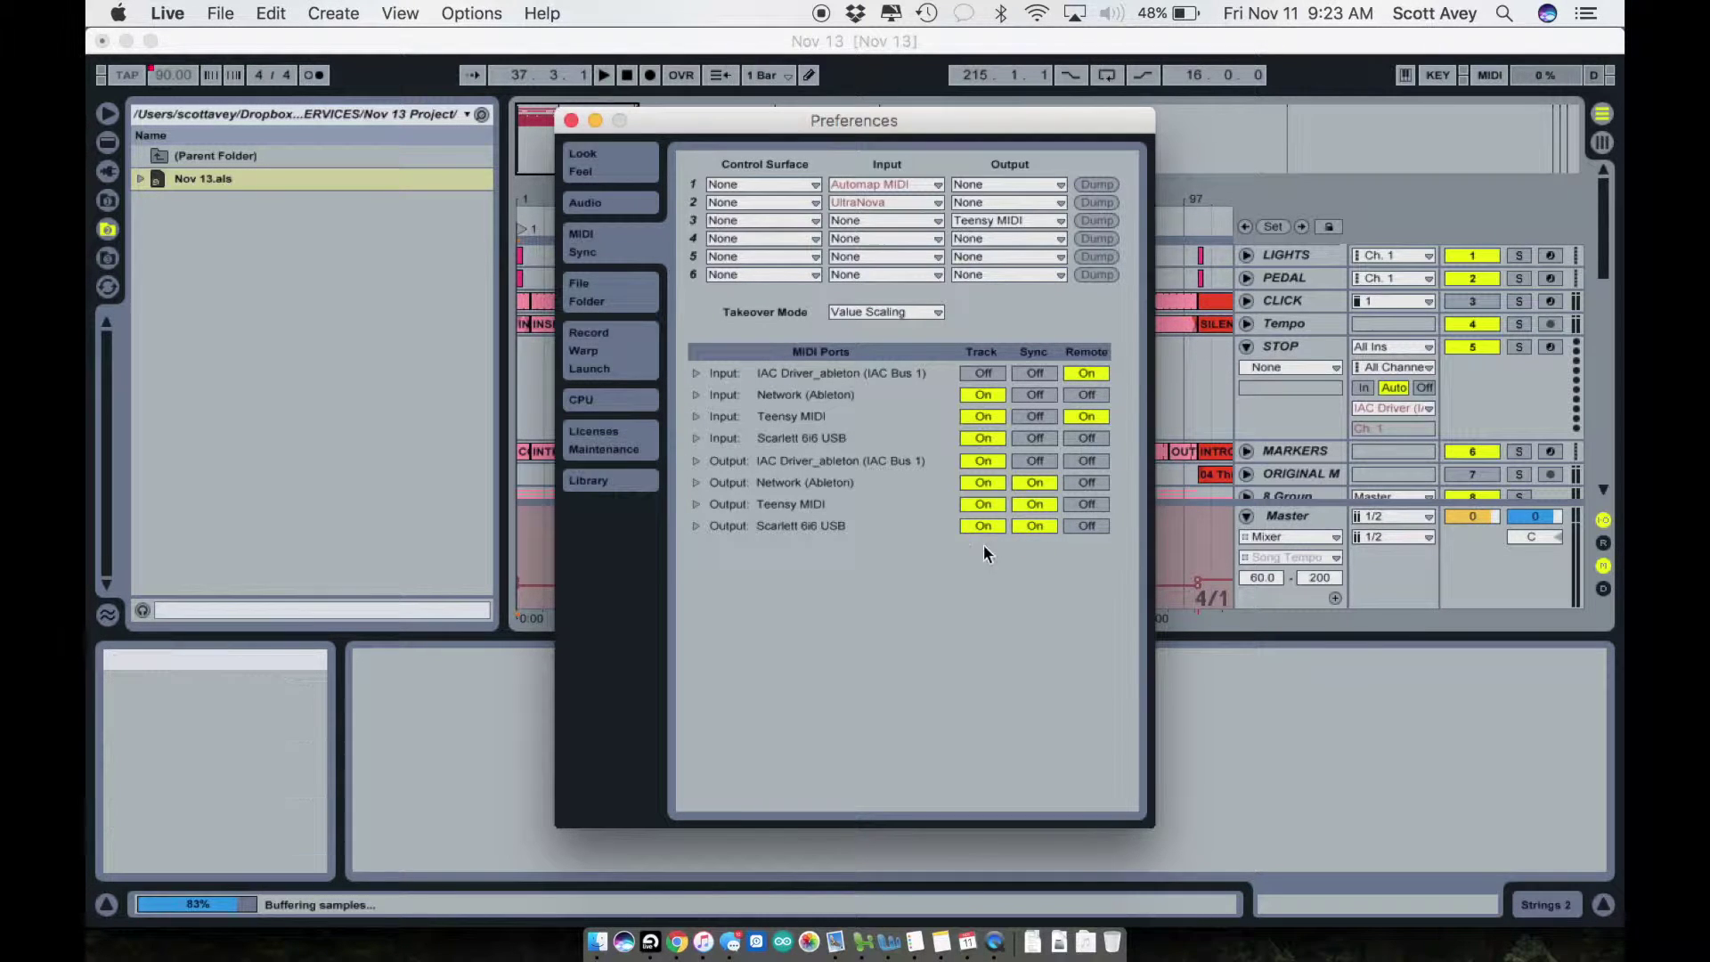
{"action": "left_click", "coordinate": [571, 121]}
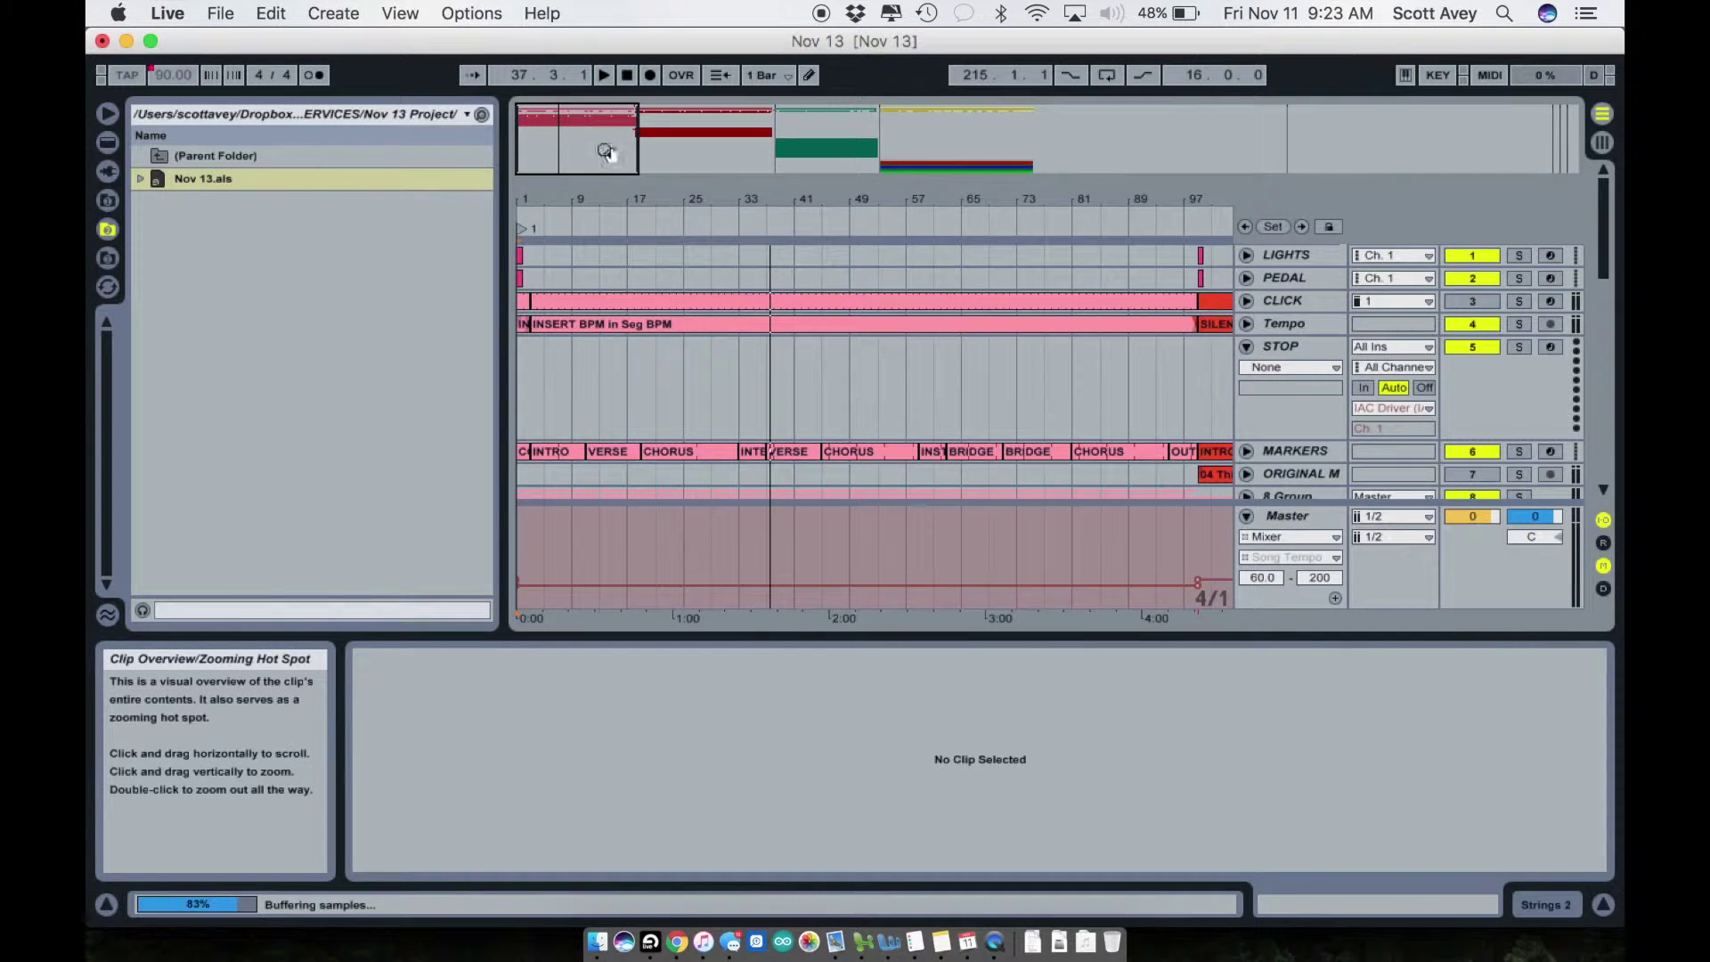
Fold the STOP track to save space in the arrangement.
{"action": "scroll", "coordinate": [736, 335], "scroll_direction": "down", "scroll_amount": 10}
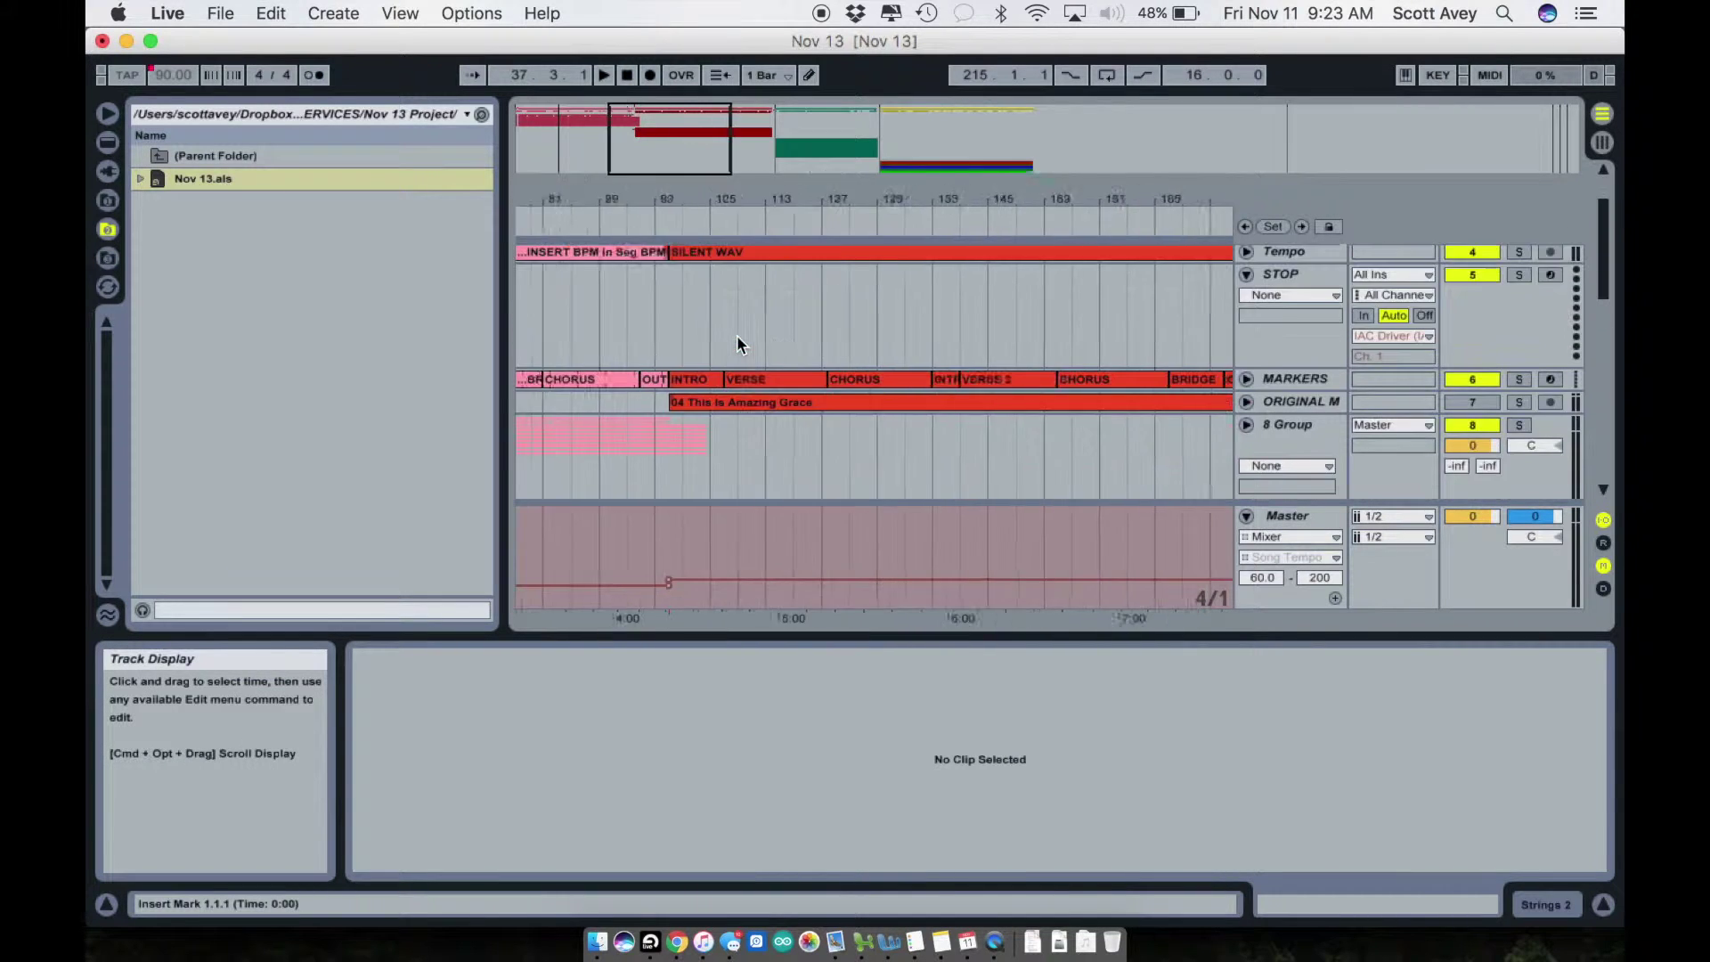
{"action": "scroll", "coordinate": [736, 335], "scroll_direction": "right", "scroll_amount": 15}
{"action": "scroll", "coordinate": [736, 335], "scroll_direction": "up", "scroll_amount": 10}
{"action": "scroll", "coordinate": [735, 335], "scroll_direction": "left", "scroll_amount": 15}
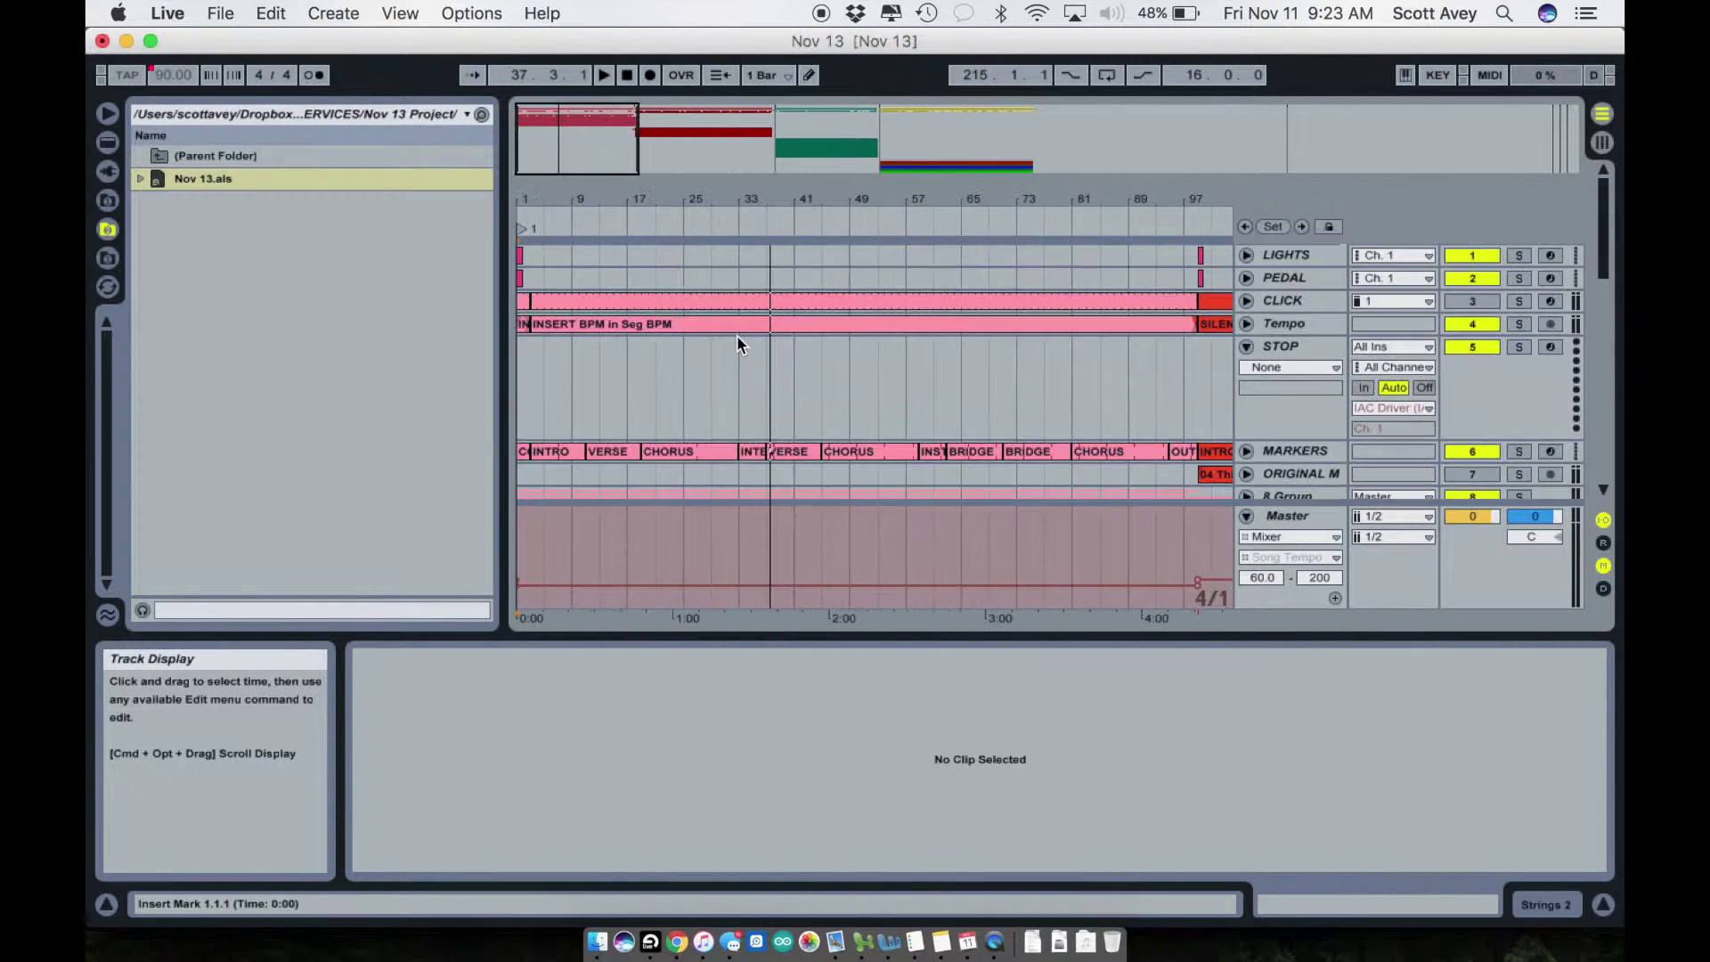
{"action": "left_click", "coordinate": [1247, 346]}
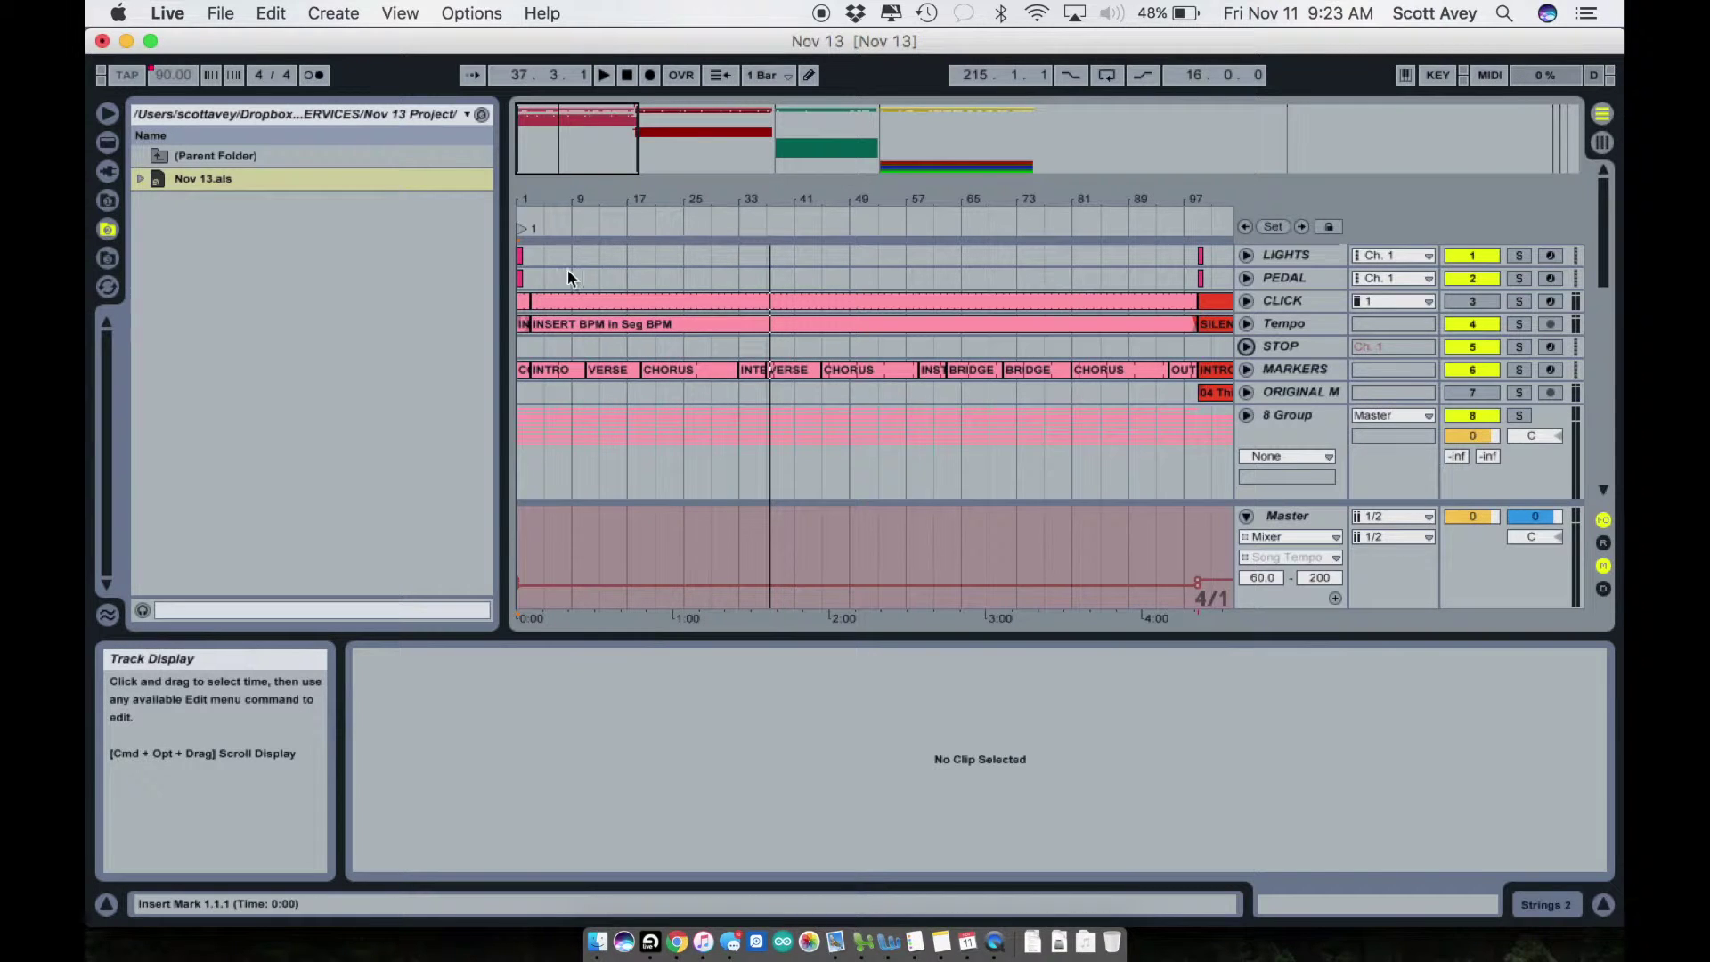
Select the LIGHTS track and zoom the arrangement in on bars 1–19.
{"action": "left_click", "coordinate": [1283, 256]}
{"action": "left_click", "coordinate": [1283, 276]}
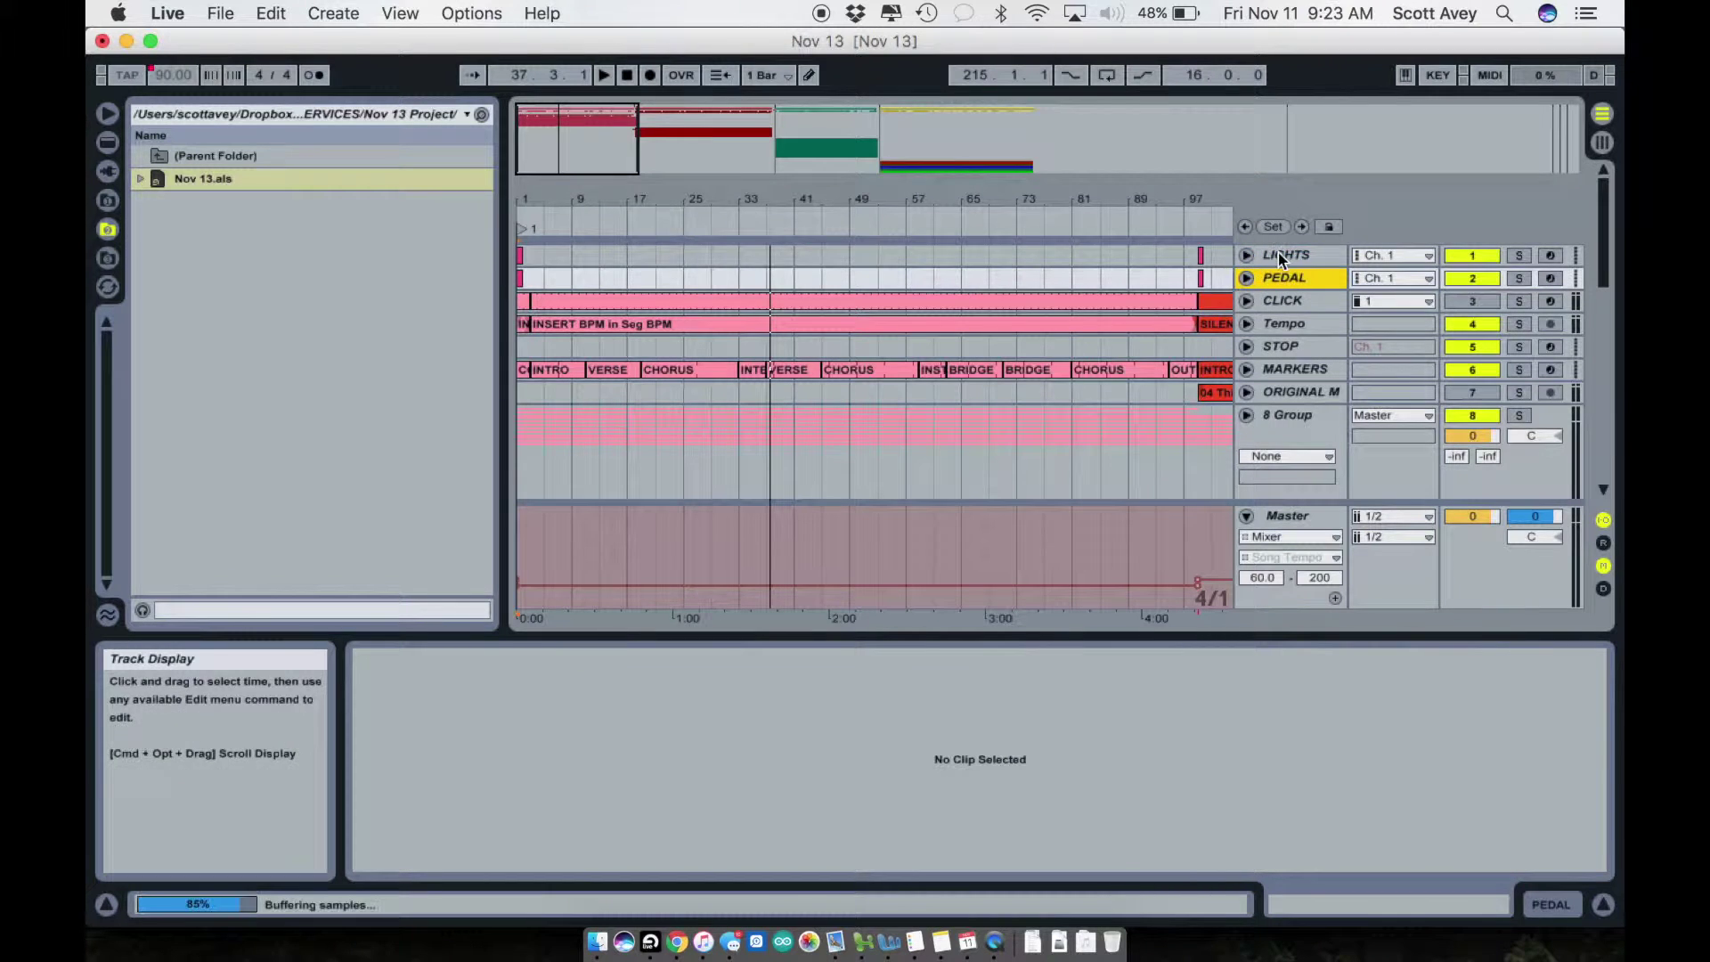
{"action": "key", "text": "Up"}
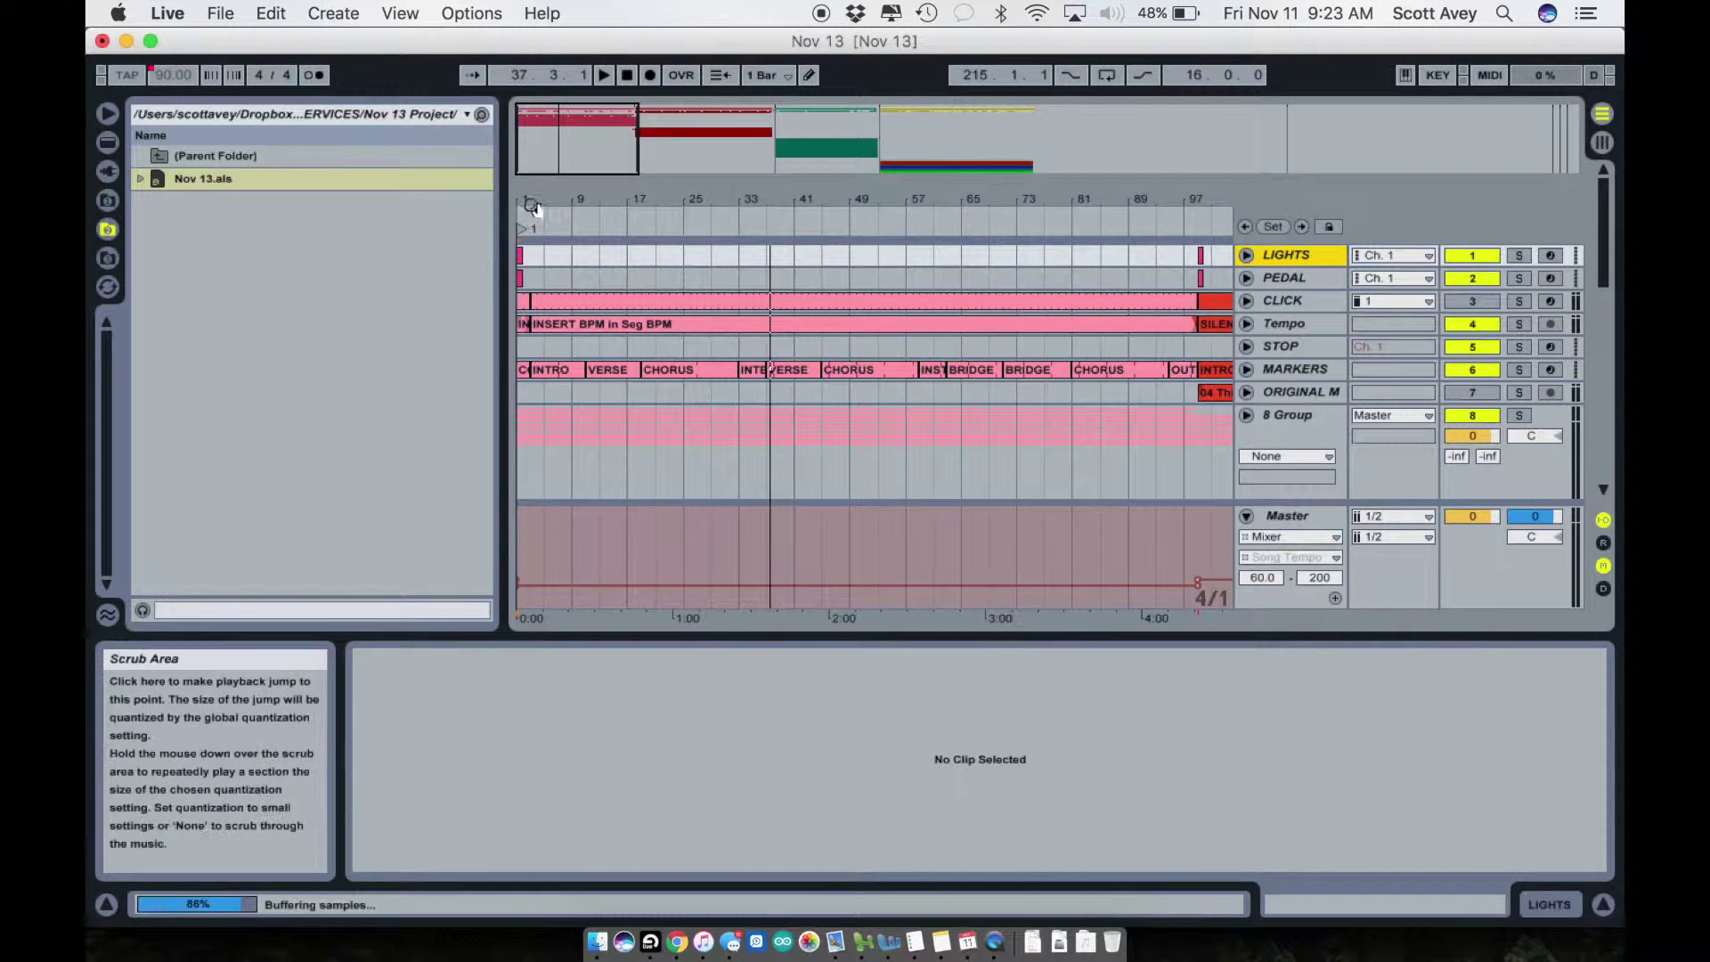
{"action": "left_click_drag", "start_coordinate": [535, 204], "coordinate": [537, 294]}
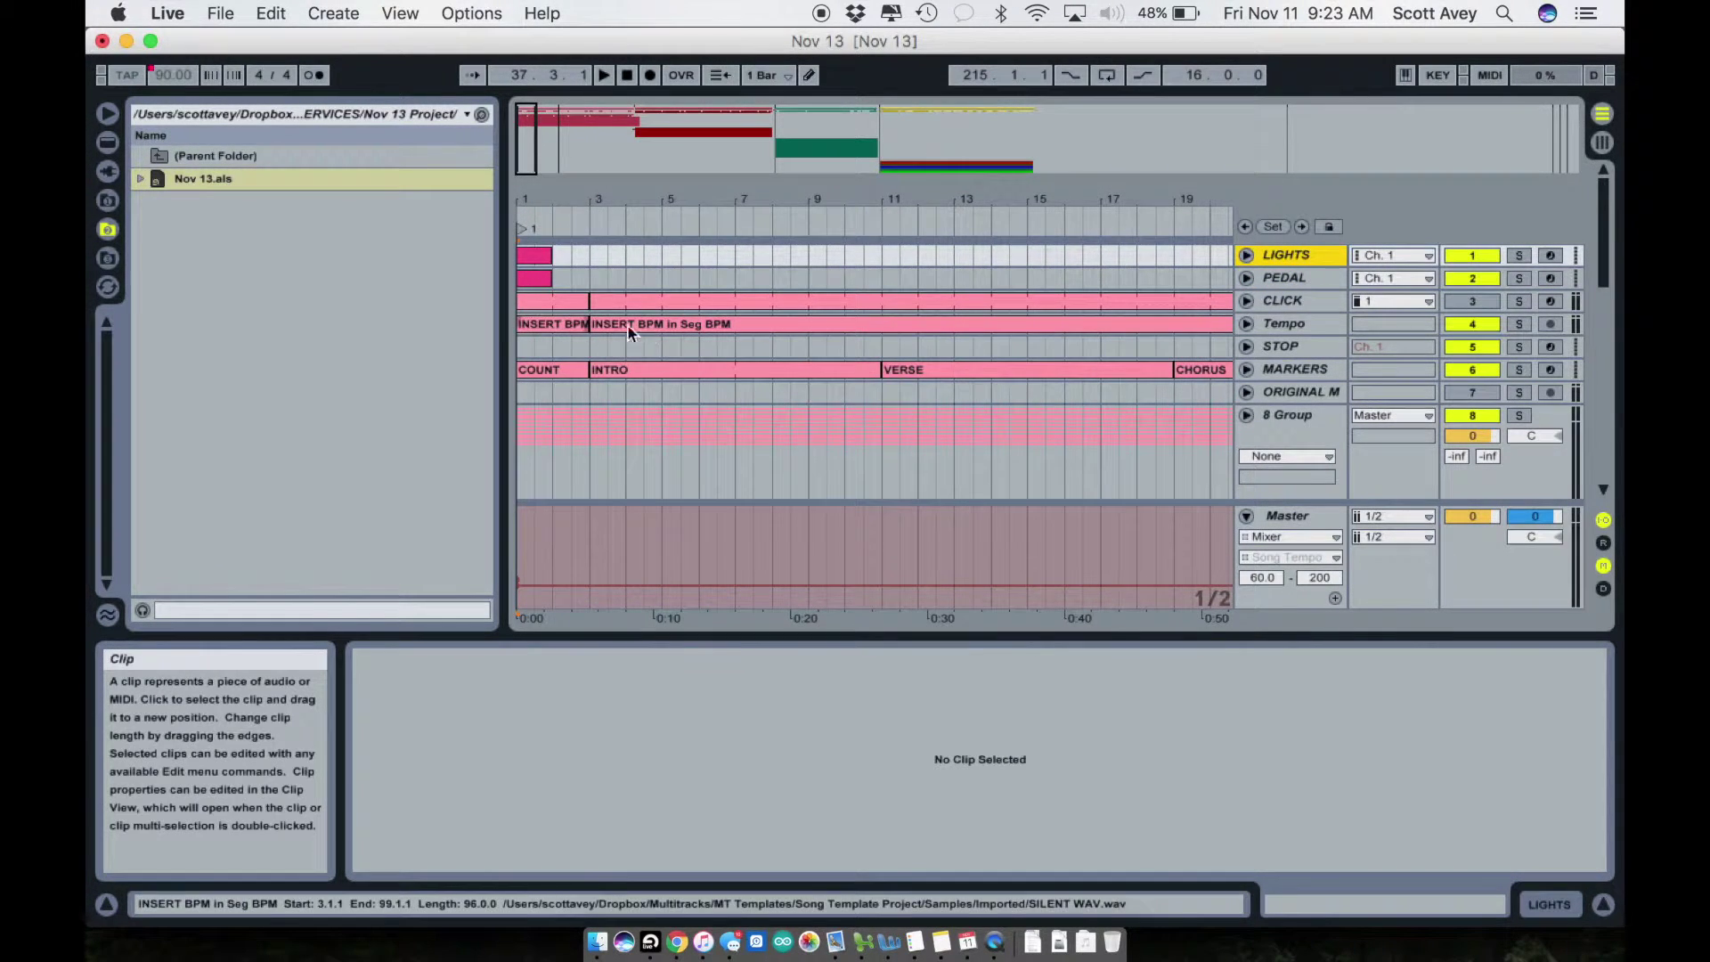
Open the LIGHTS clip at bar 1 to show its settings: Bank None, Sub-Bank 8, Program 1.
{"action": "left_click", "coordinate": [534, 261]}
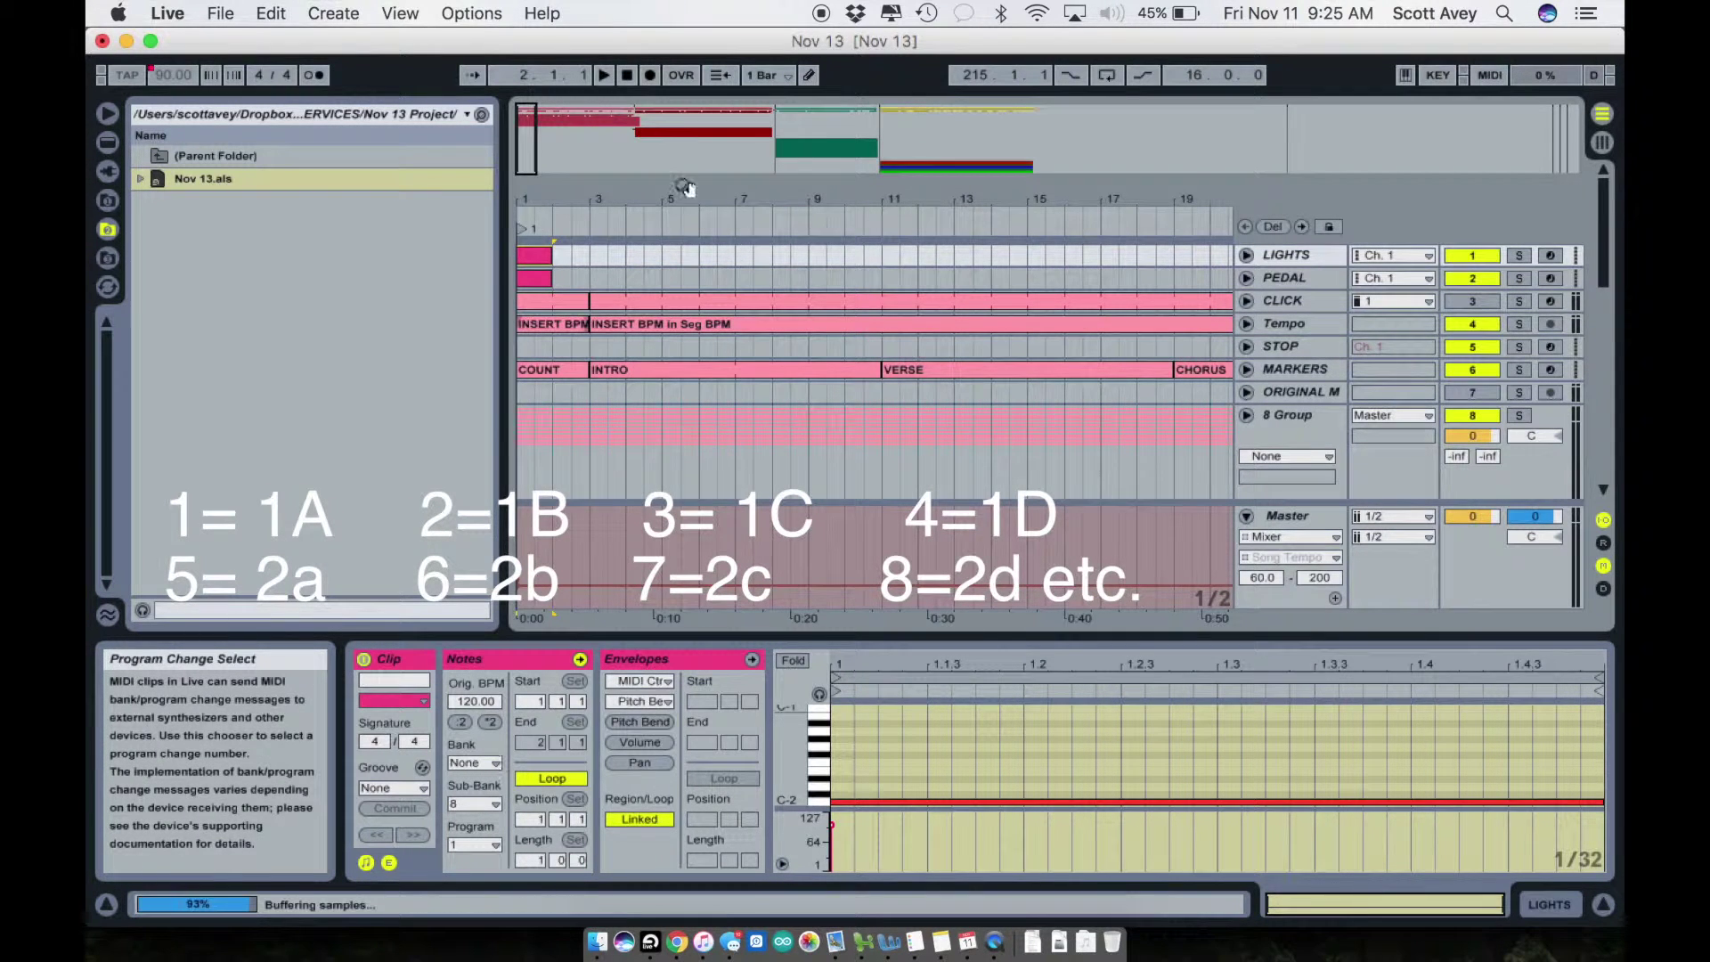
{"action": "left_click", "coordinate": [640, 125]}
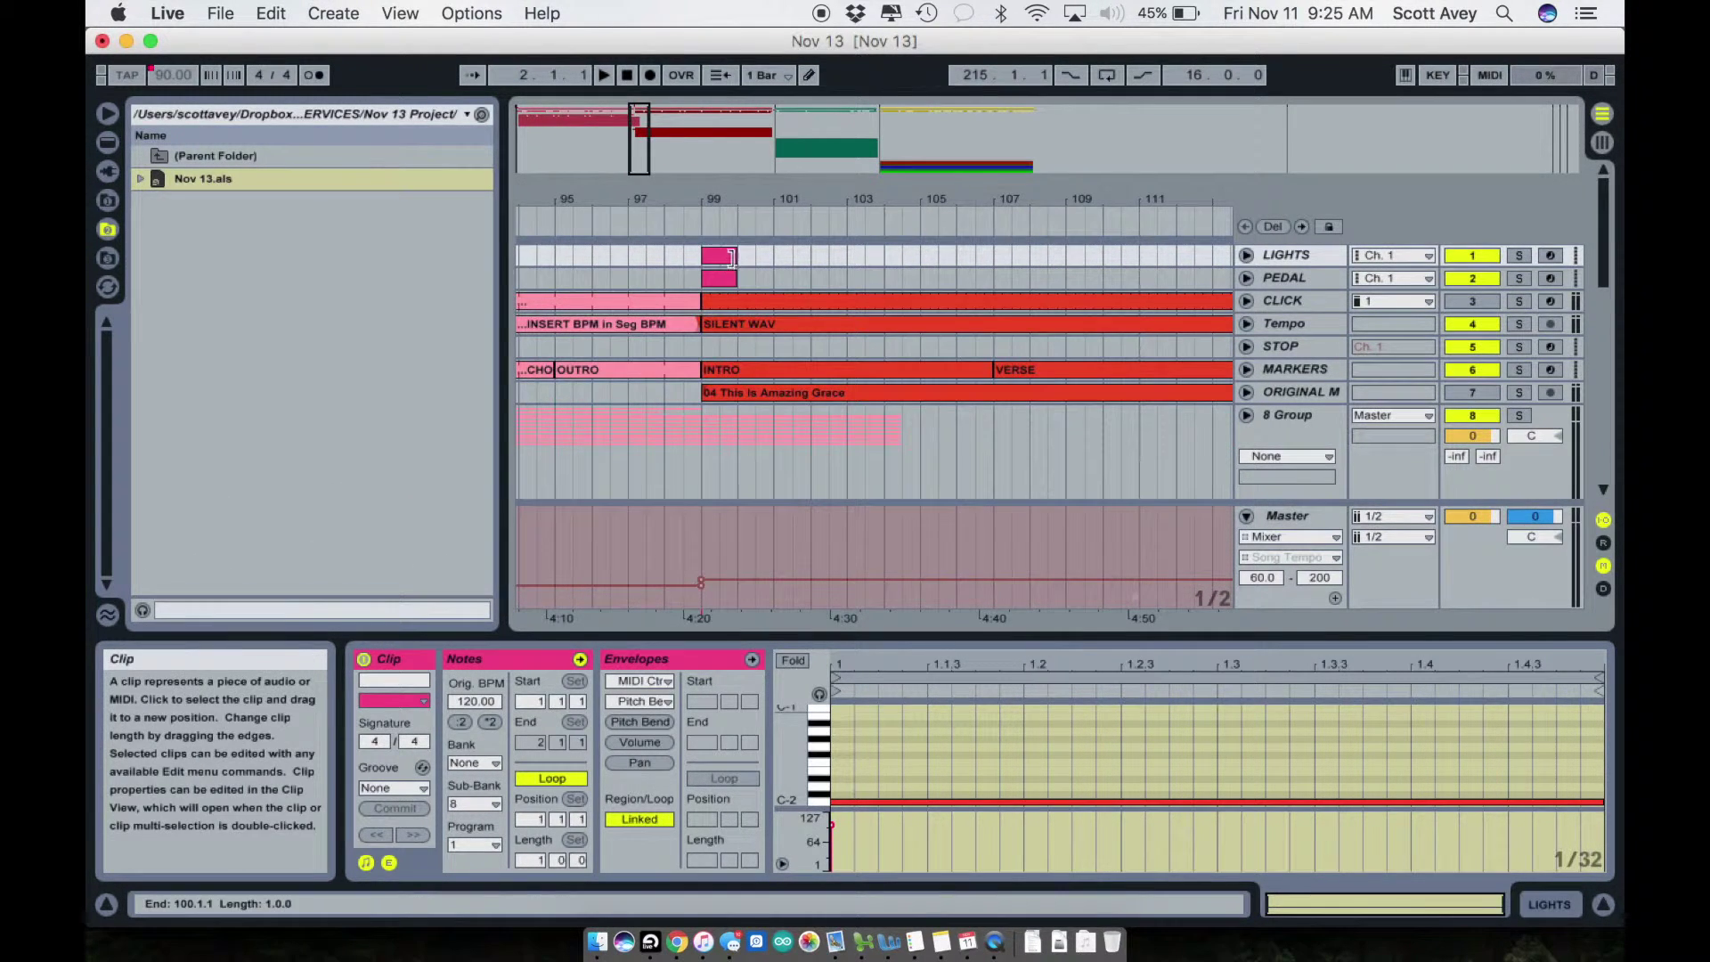
{"action": "left_click", "coordinate": [730, 258]}
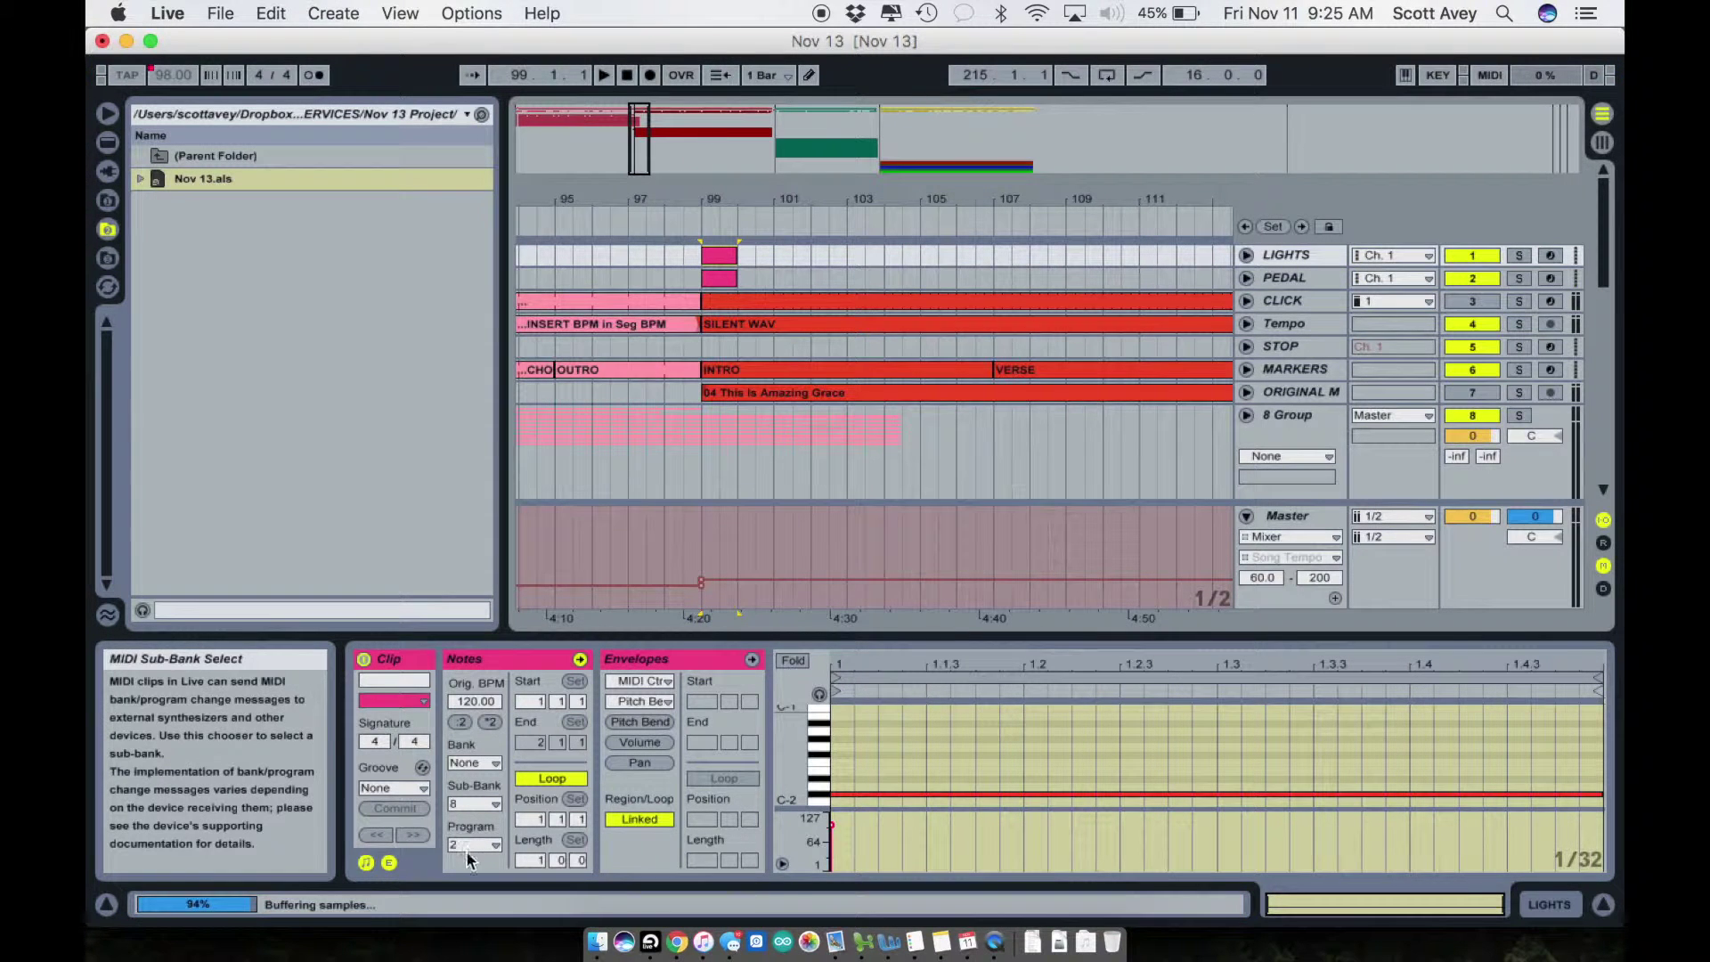
{"action": "left_click", "coordinate": [777, 121]}
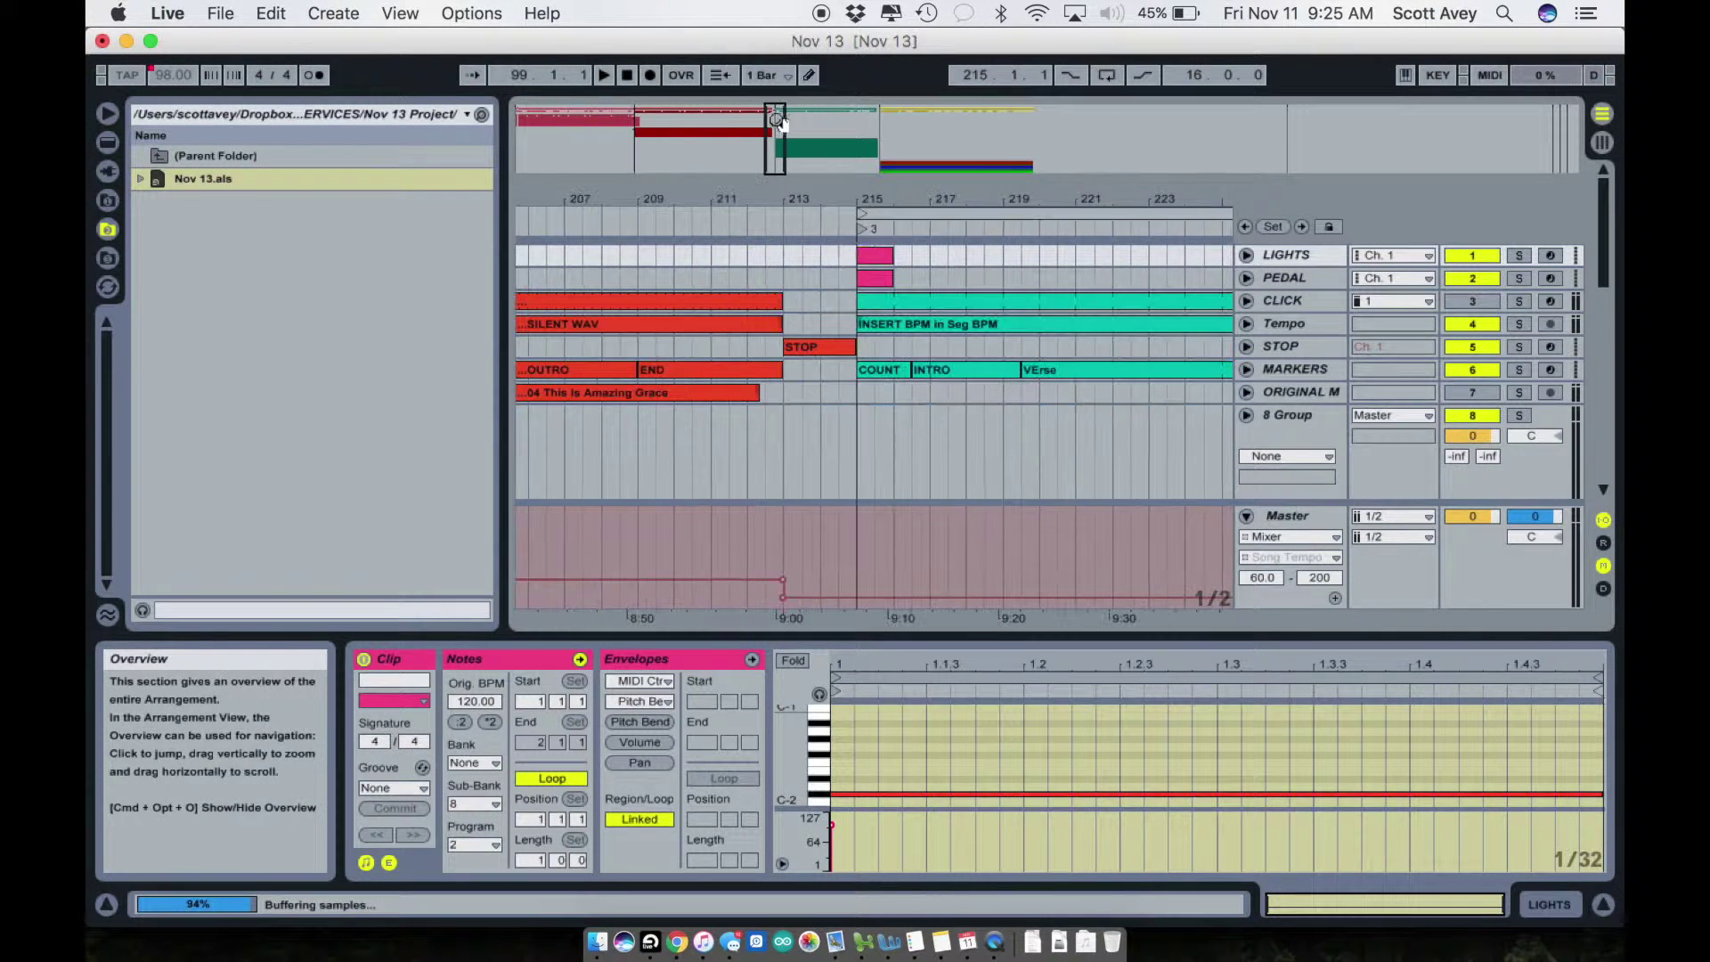
{"action": "left_click", "coordinate": [875, 255]}
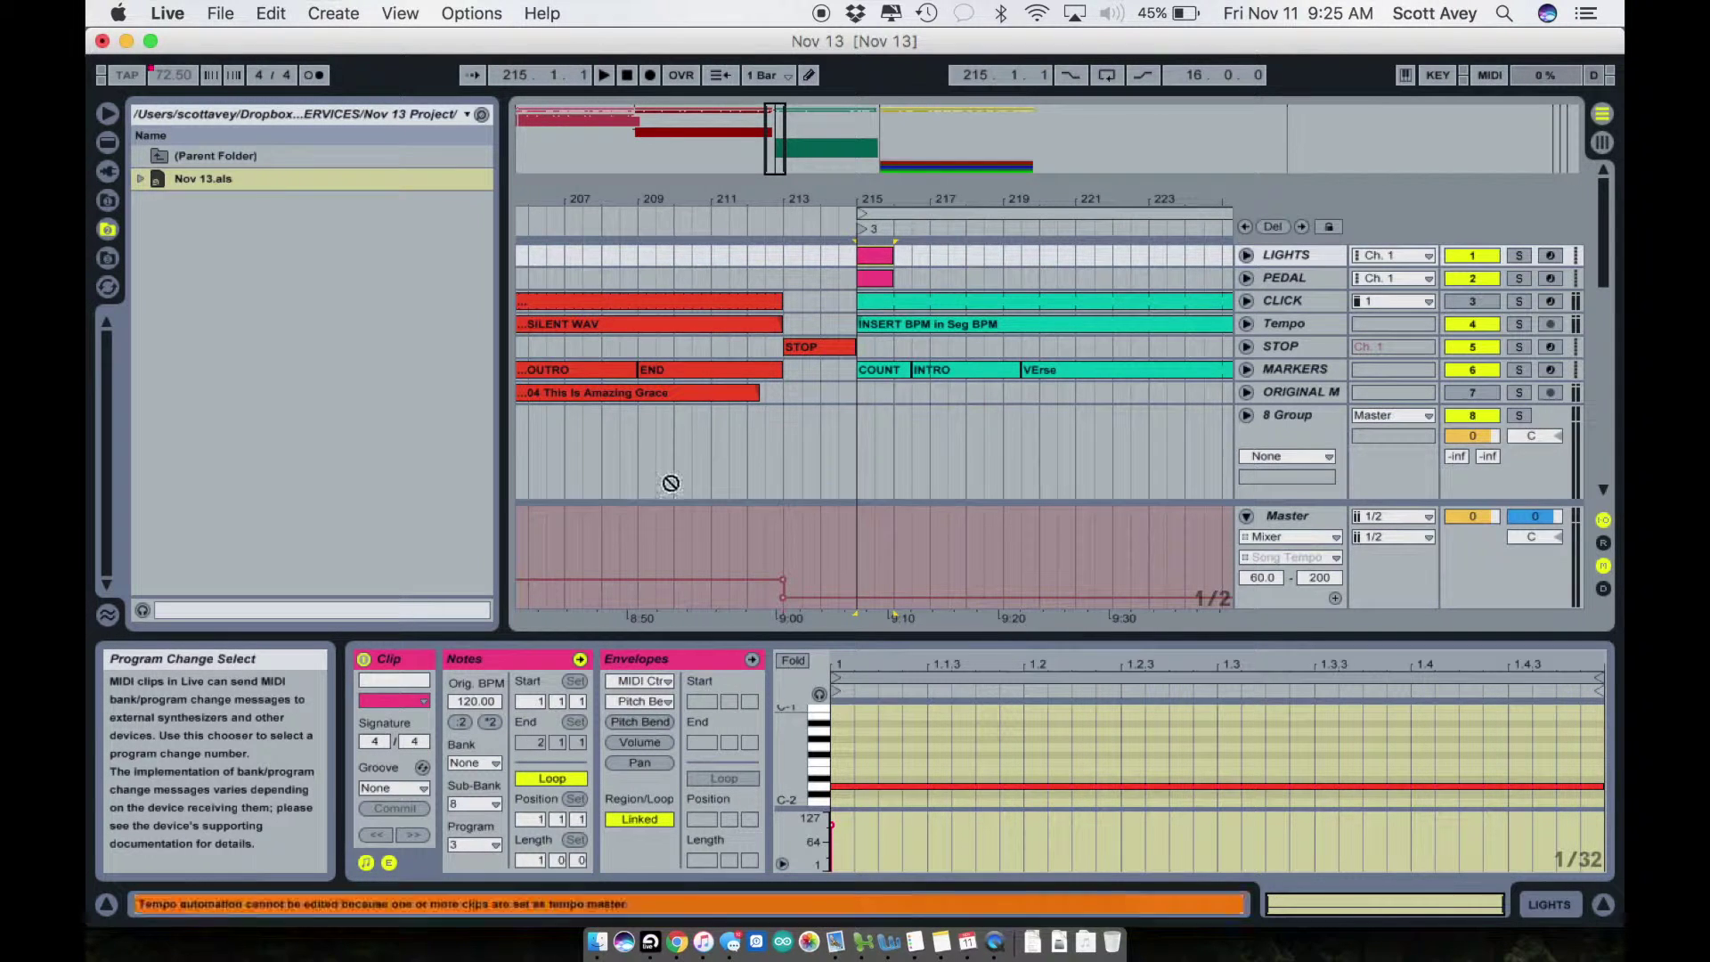
{"action": "scroll", "coordinate": [740, 408], "scroll_direction": "left", "scroll_amount": 10}
{"action": "scroll", "coordinate": [740, 417], "scroll_direction": "left", "scroll_amount": 5}
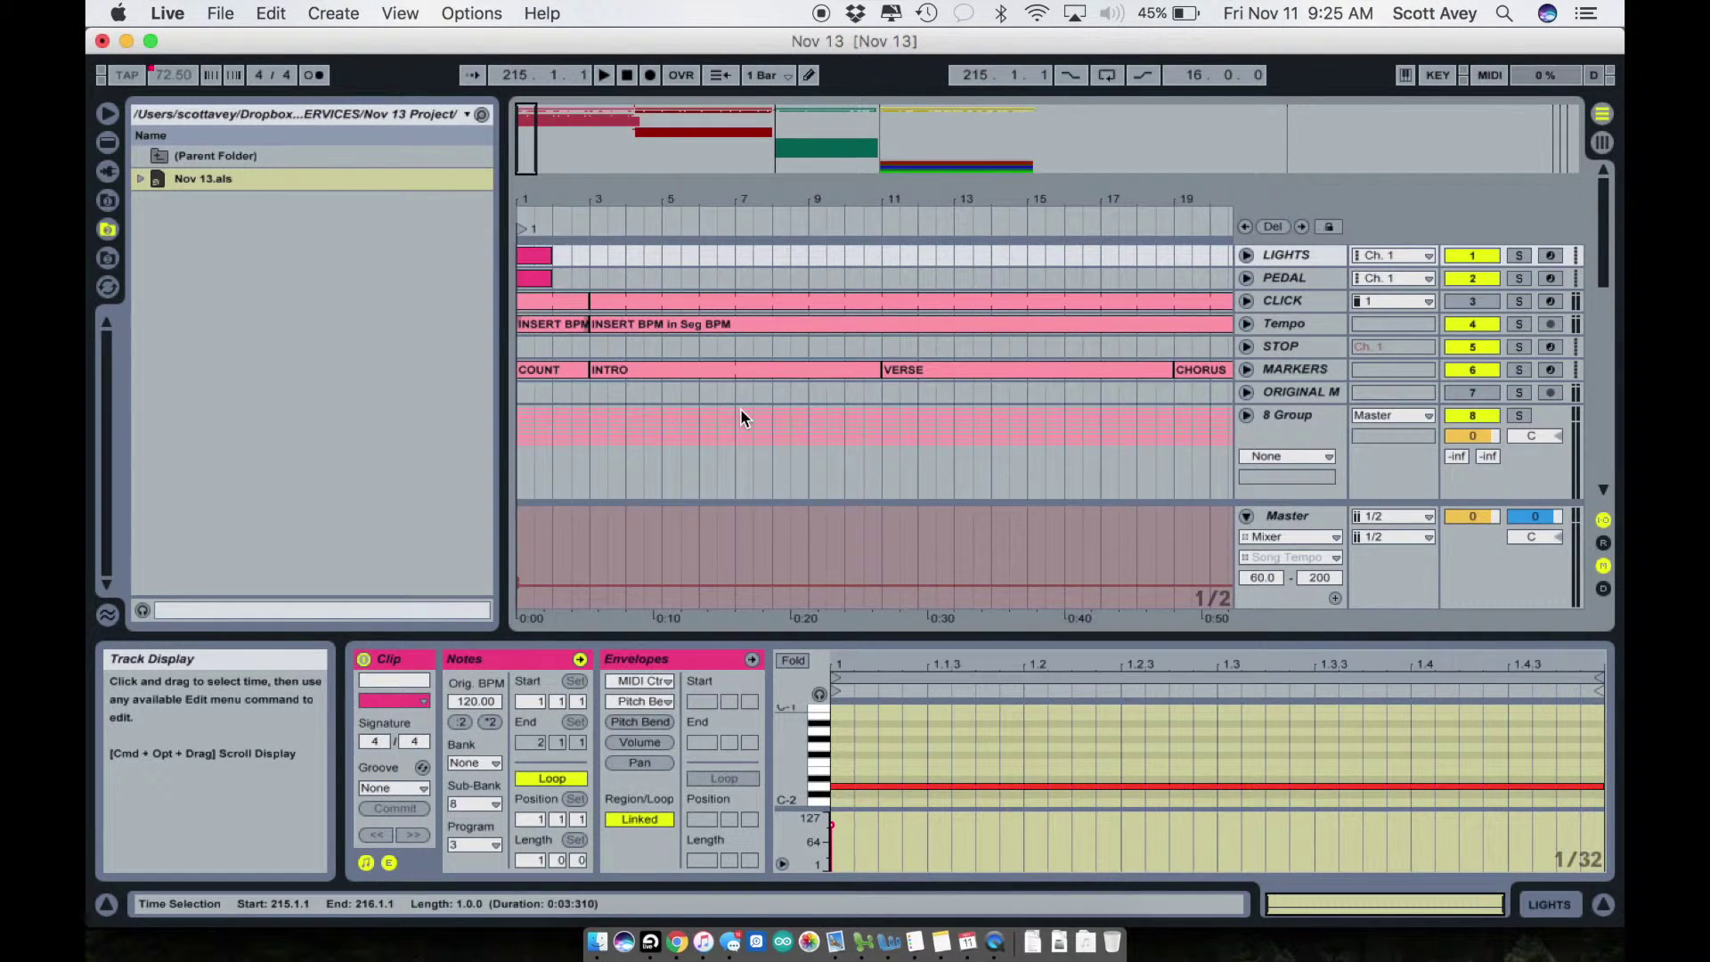
Set the PEDAL clip's envelope source to MIDI Ctrl, 1-Modulation.
{"action": "left_click", "coordinate": [537, 274]}
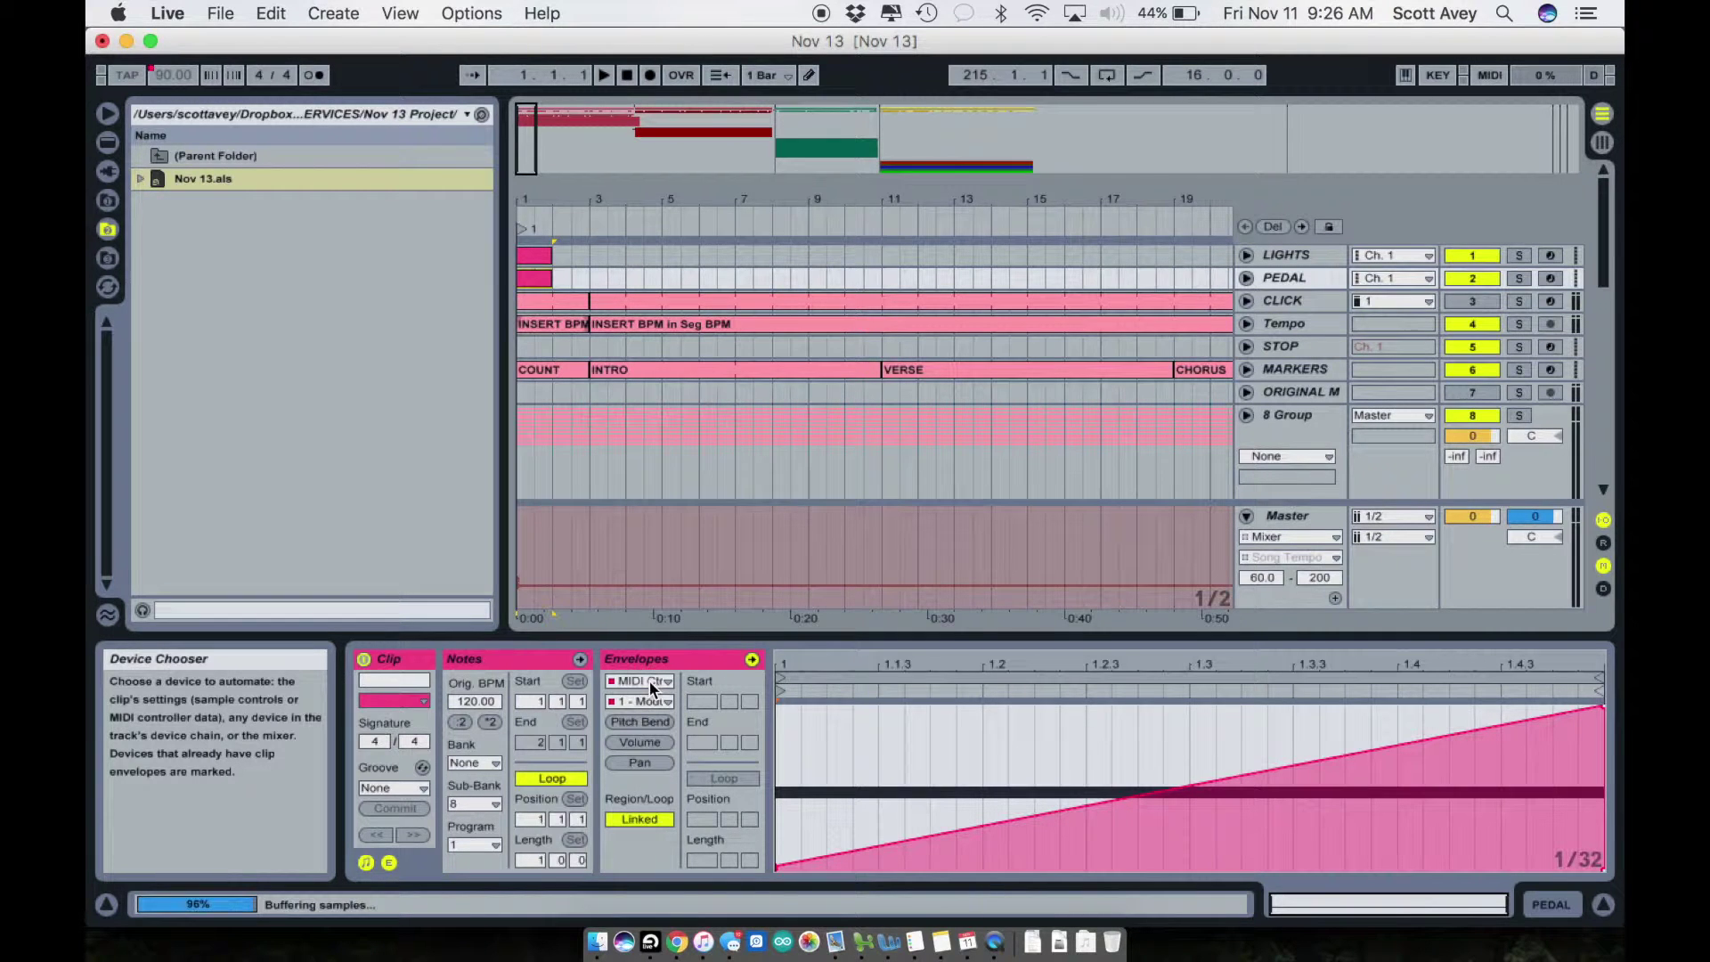
{"action": "left_click", "coordinate": [648, 680]}
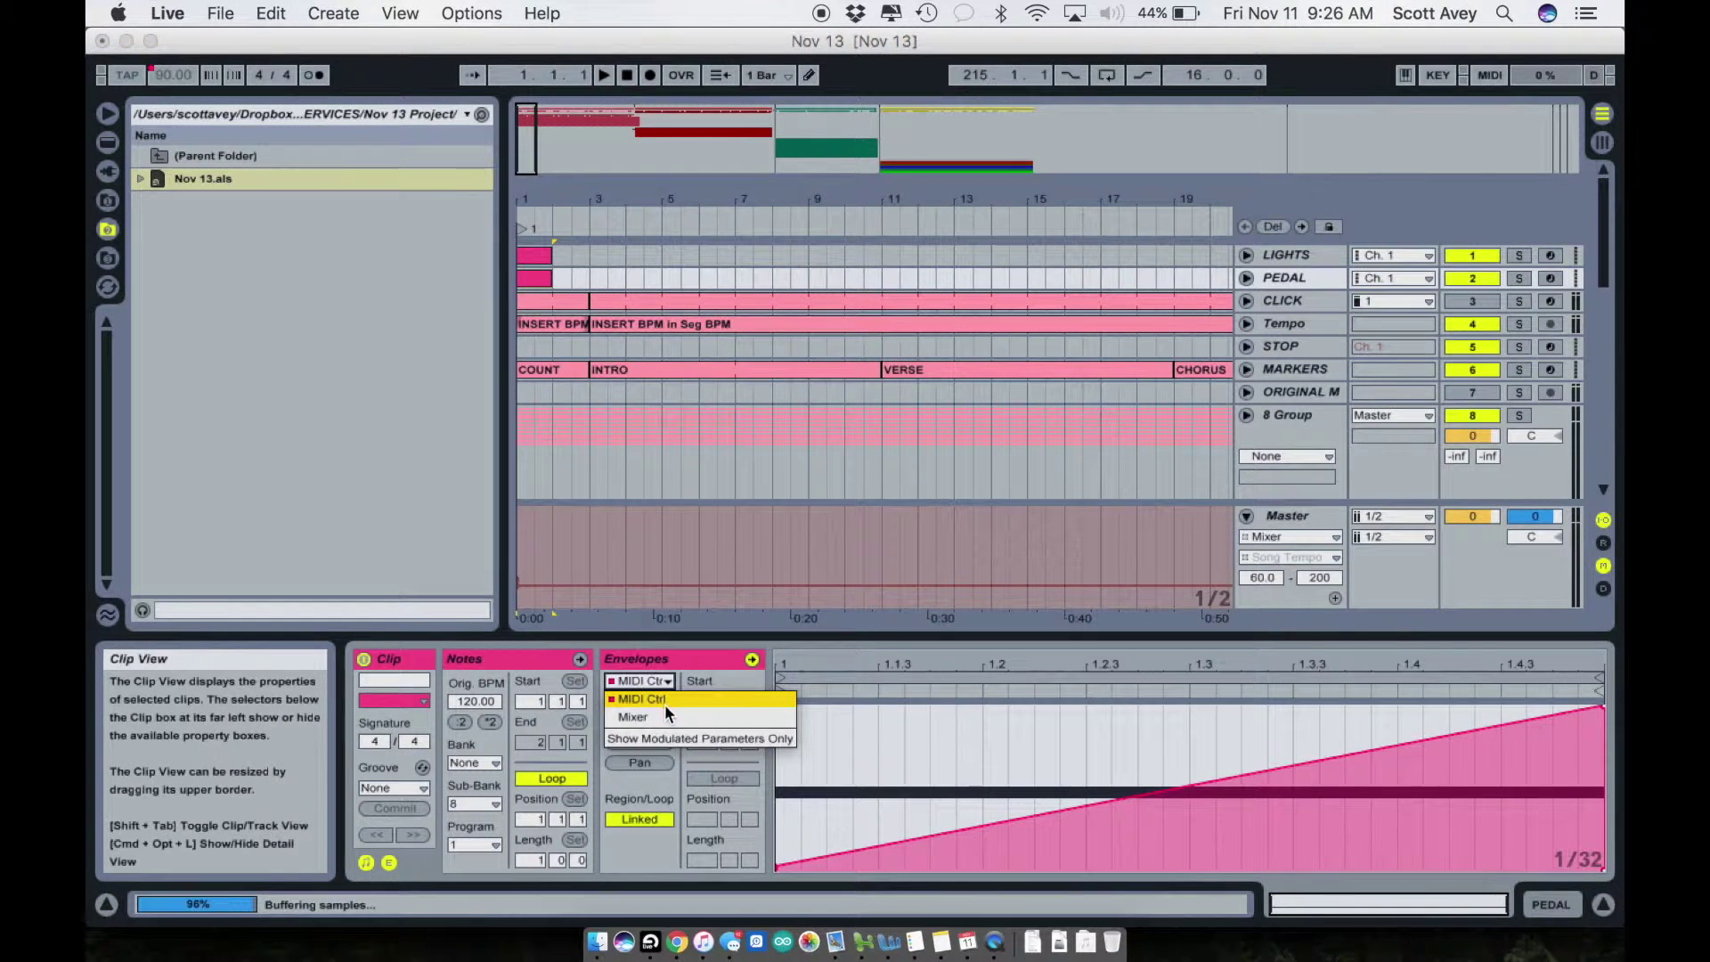
{"action": "left_click", "coordinate": [664, 702]}
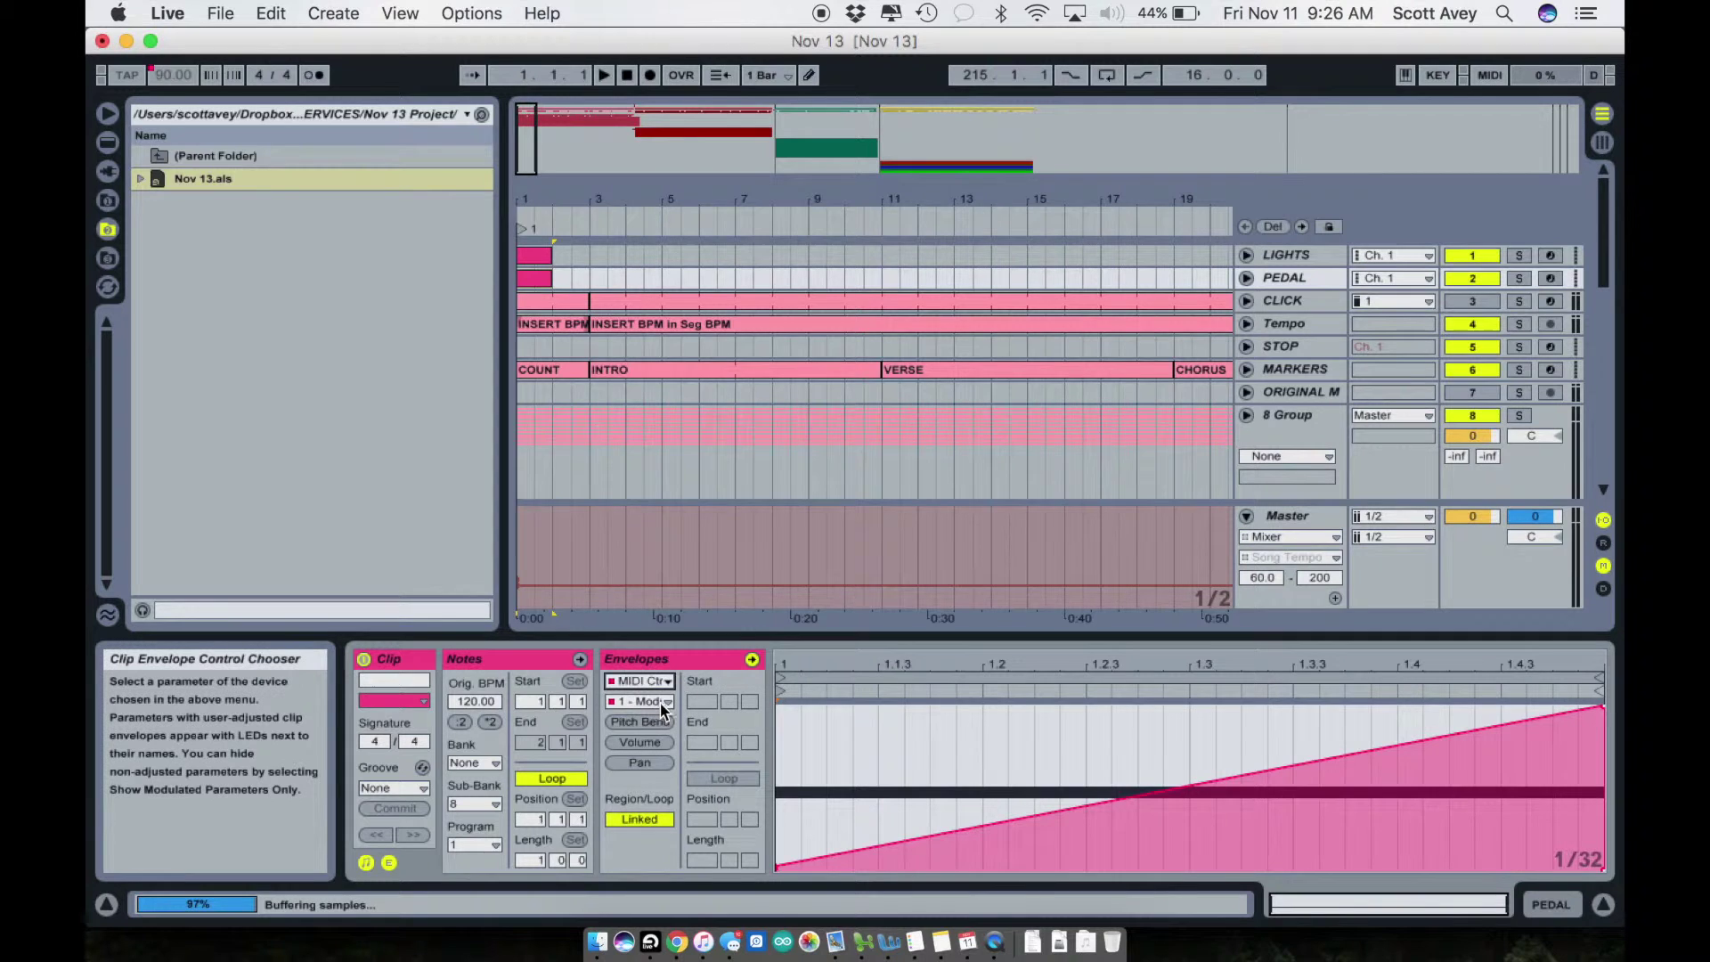
{"action": "left_click", "coordinate": [654, 703]}
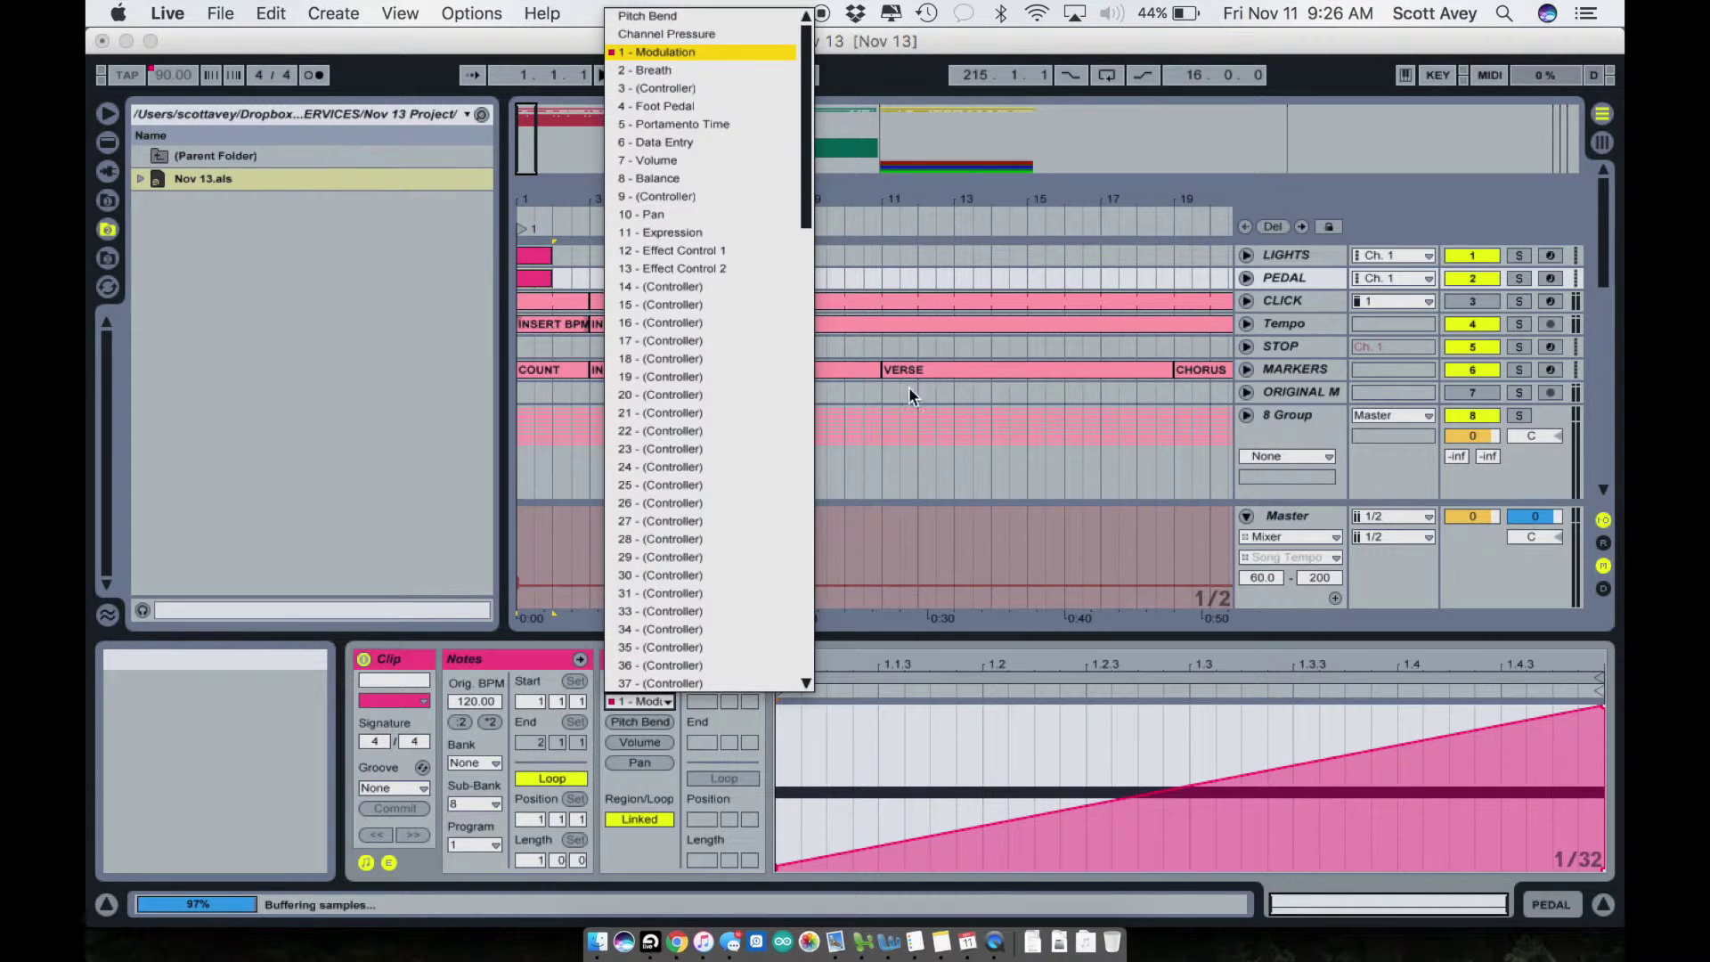
{"action": "left_click", "coordinate": [924, 667]}
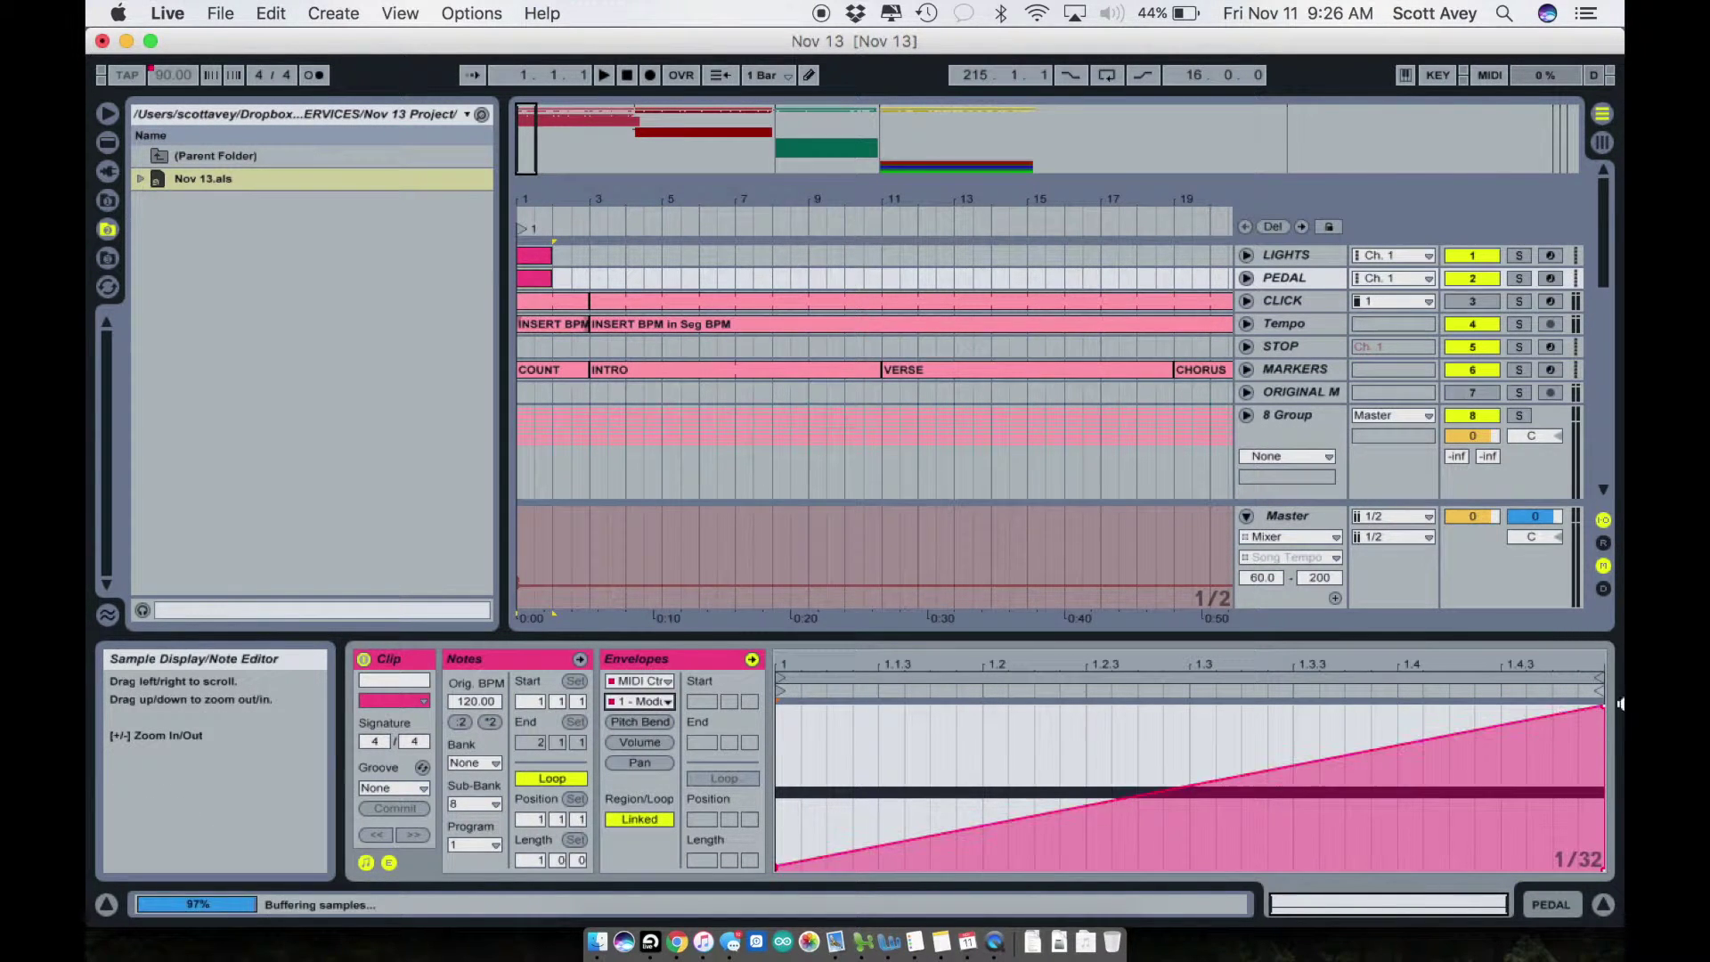
Zoom to bars 1–7 and shorten the PEDAL clip's end toward bar 1.4.
{"action": "mouse_move", "coordinate": [554, 202]}
{"action": "left_mouse_down"}
{"action": "mouse_move", "coordinate": [555, 223]}
{"action": "mouse_move", "coordinate": [565, 199]}
{"action": "left_mouse_up"}
{"action": "scroll", "coordinate": [697, 406], "scroll_direction": "left", "scroll_amount": 5}
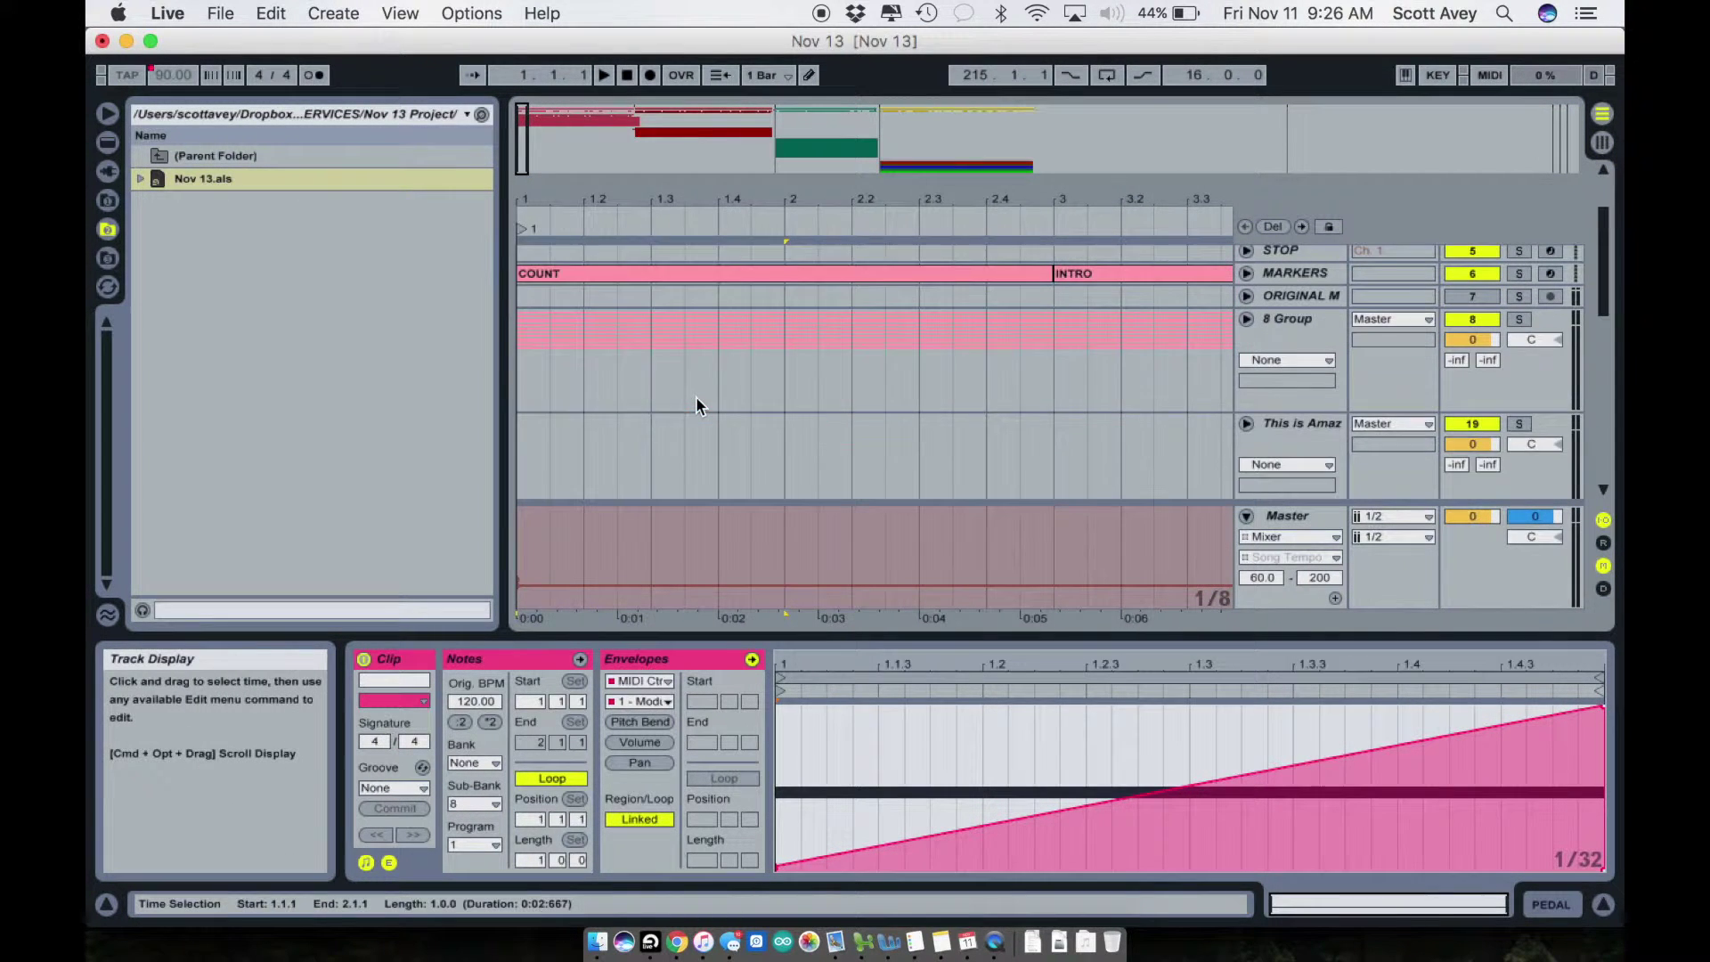
{"action": "left_click_drag", "start_coordinate": [841, 194], "coordinate": [841, 171]}
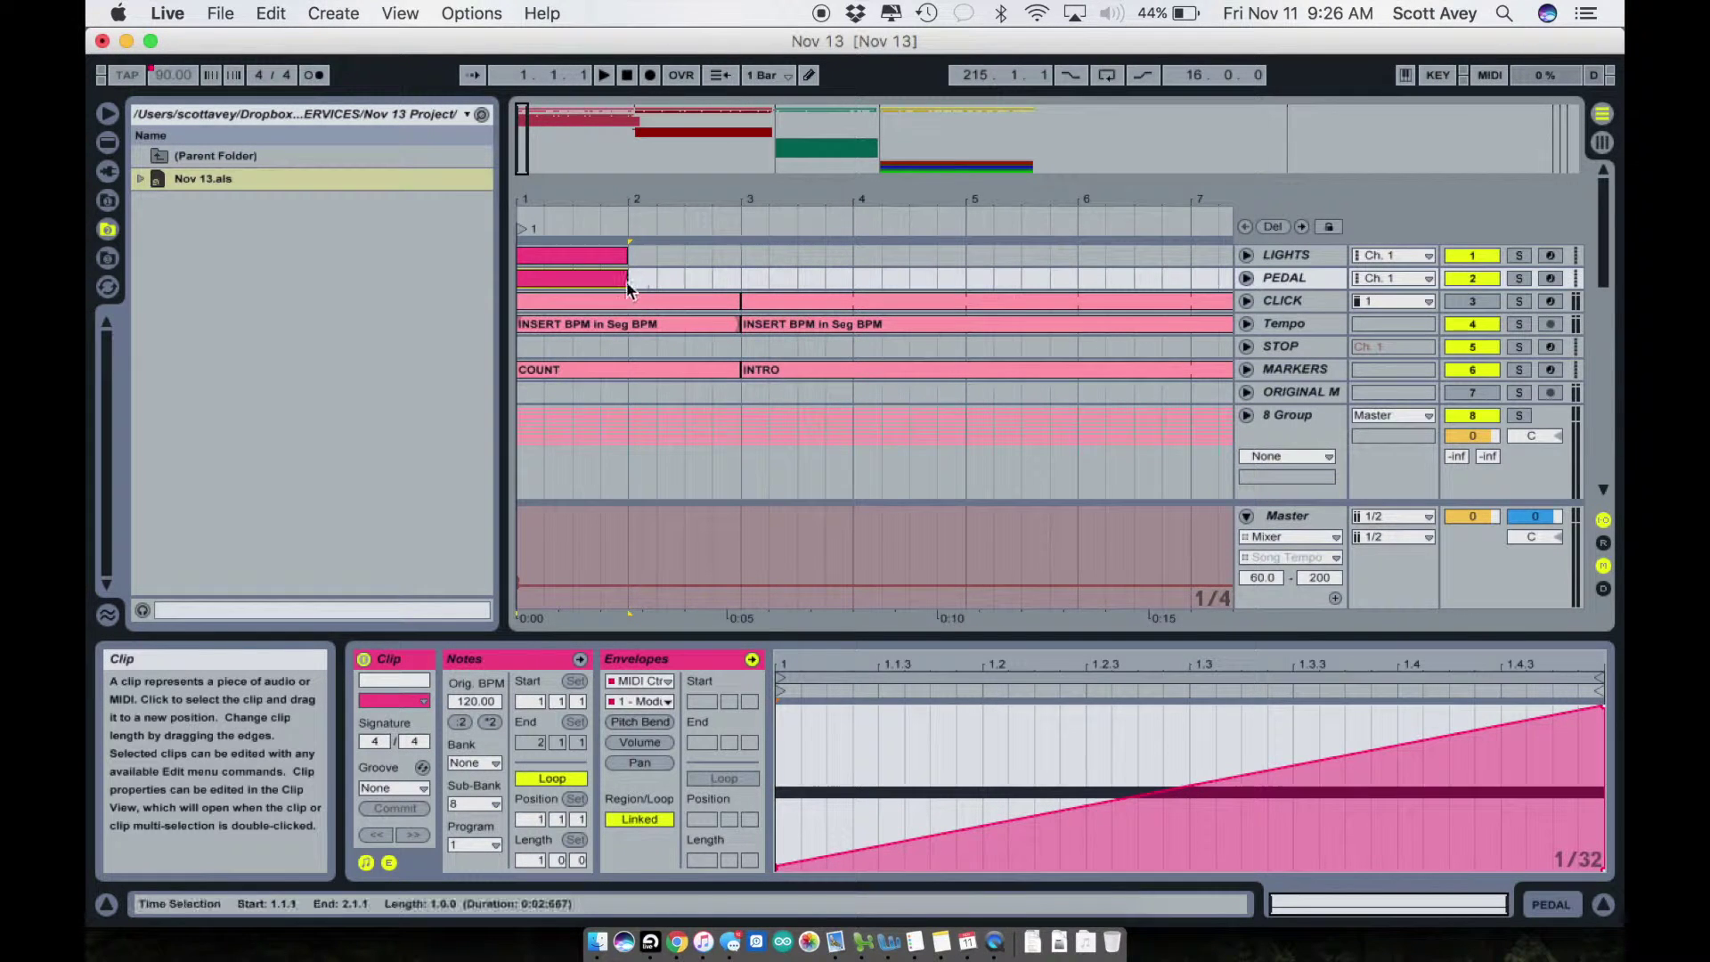
{"action": "mouse_move", "coordinate": [627, 280]}
{"action": "left_mouse_down"}
{"action": "mouse_move", "coordinate": [611, 281]}
{"action": "mouse_move", "coordinate": [628, 279]}
{"action": "left_mouse_up"}
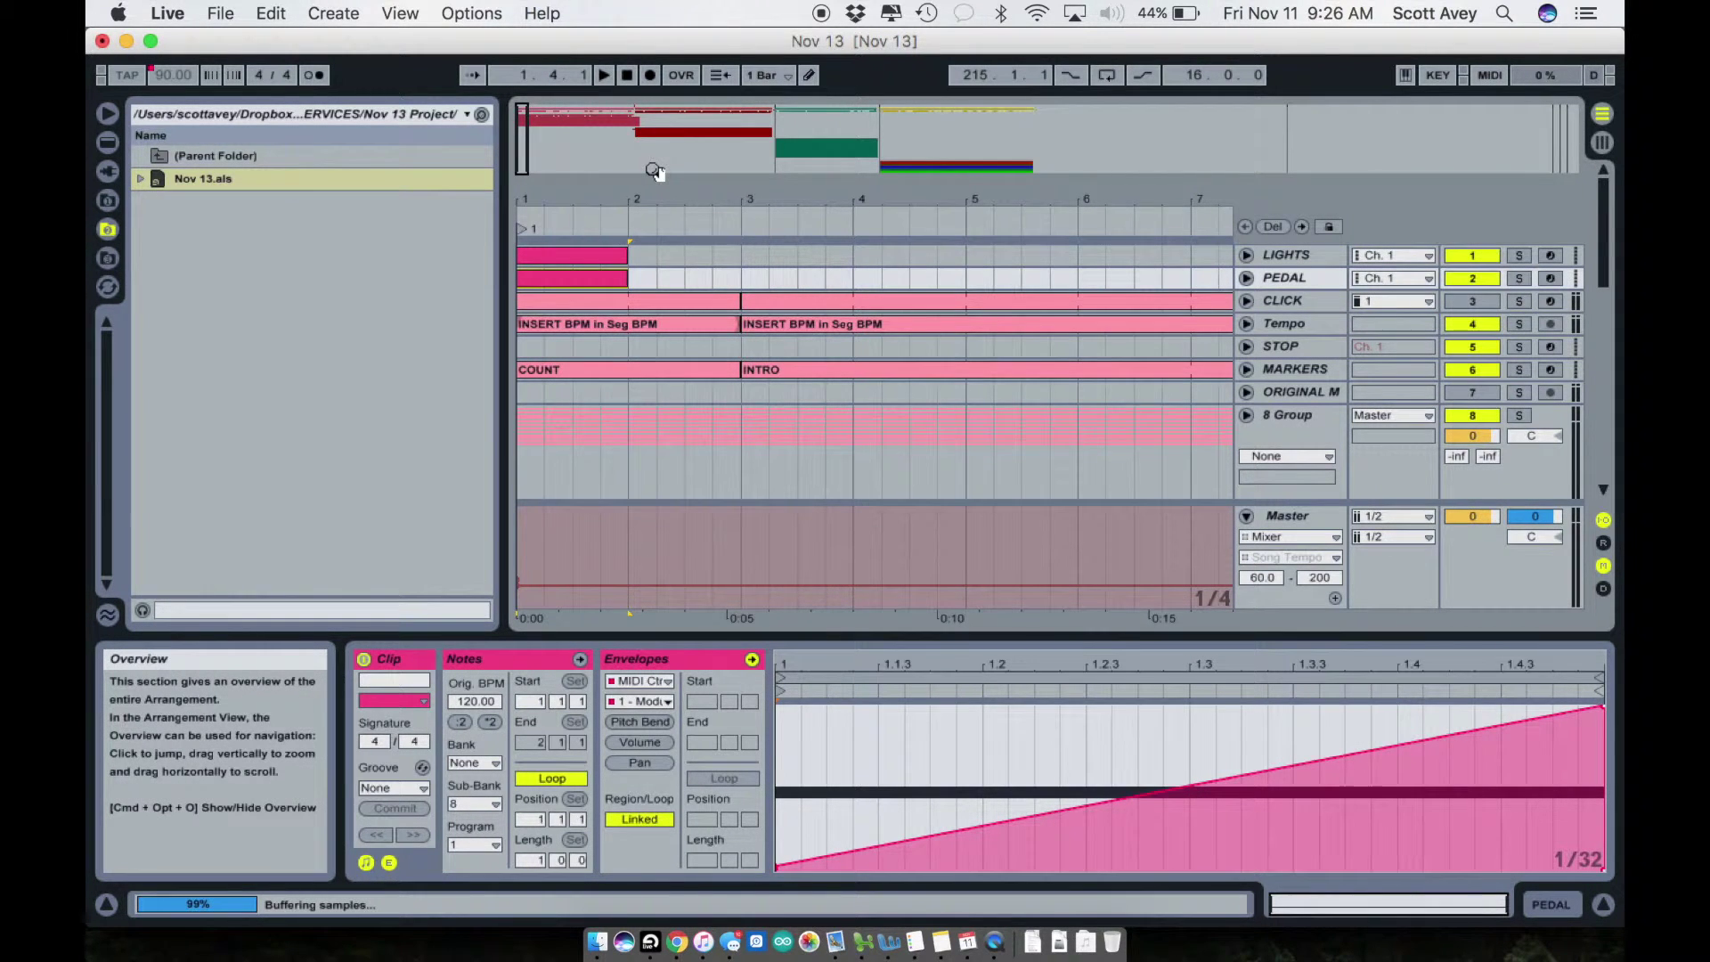
{"action": "left_click", "coordinate": [168, 13]}
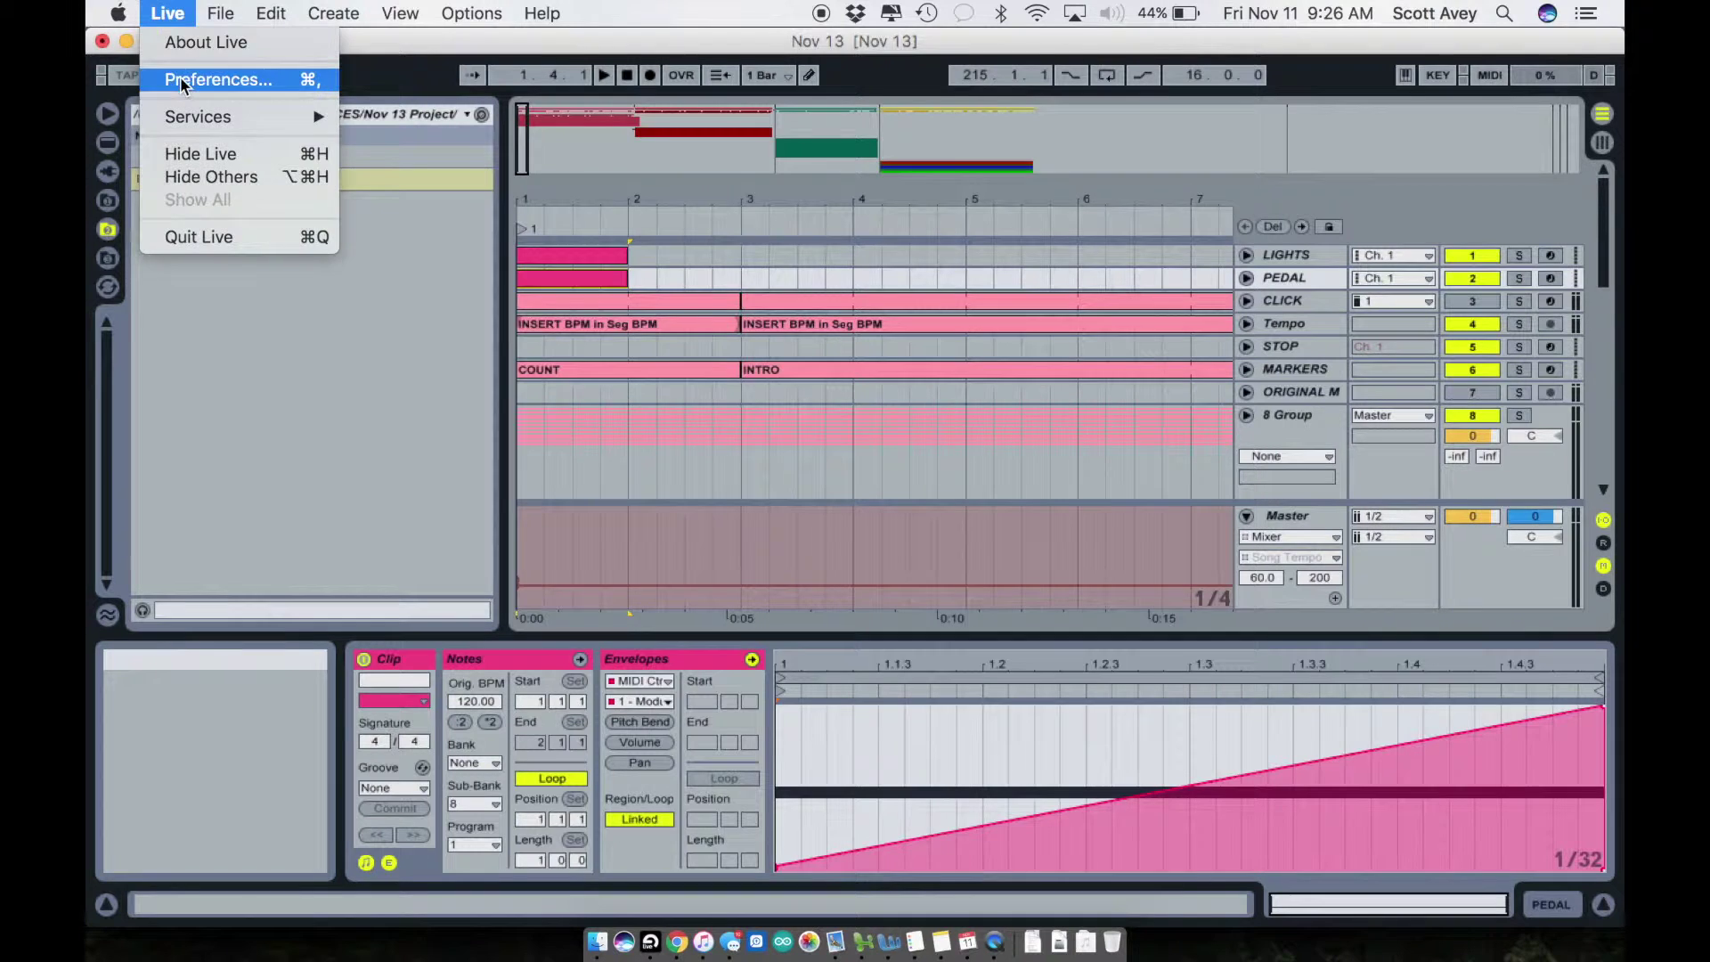
{"action": "left_click", "coordinate": [214, 77]}
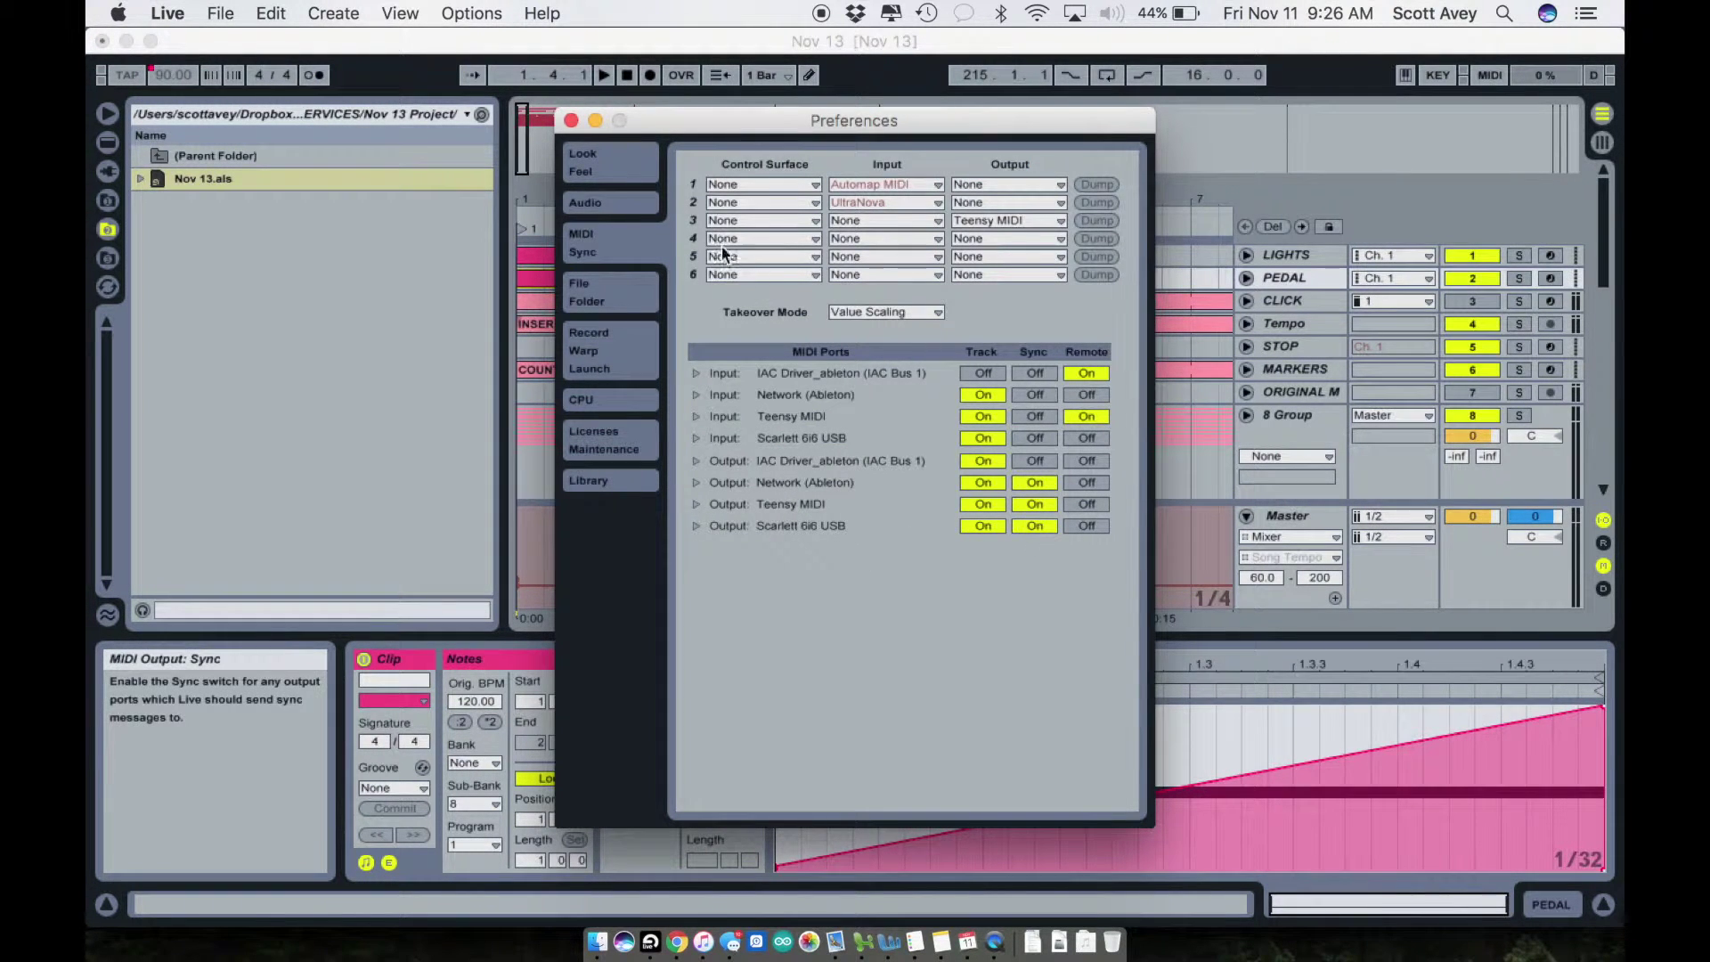
{"action": "left_click", "coordinate": [571, 120]}
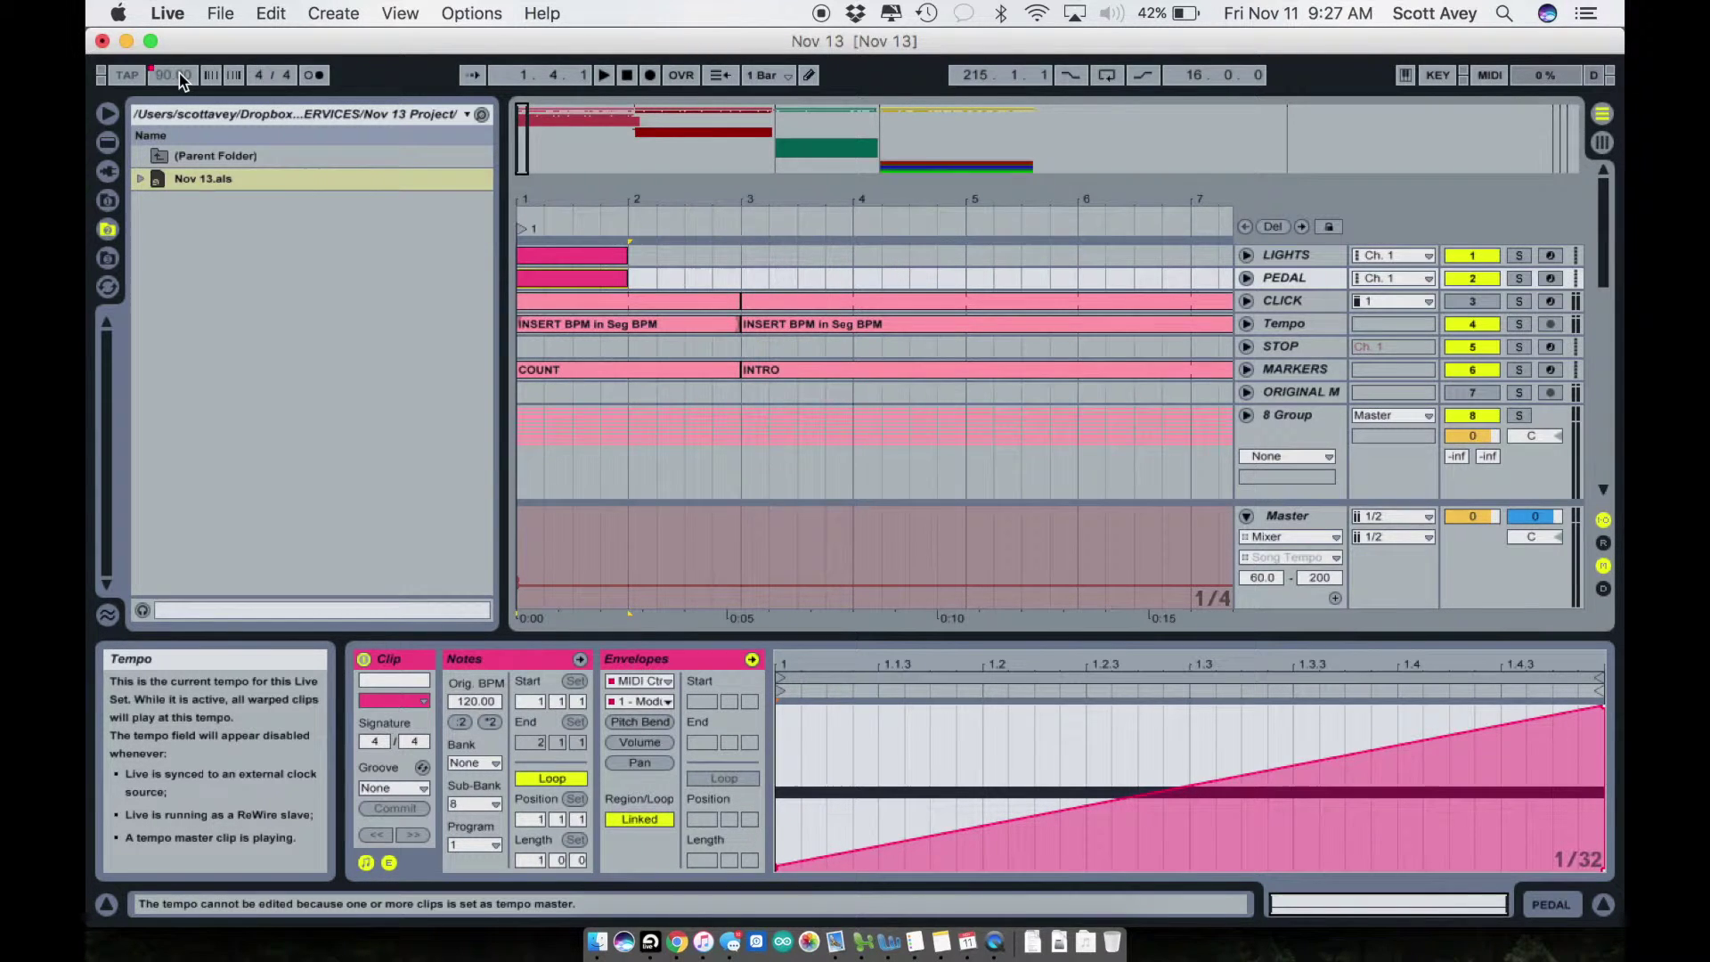
Route the LIGHTS track's MIDI output to Scarlett 6i6 USB, then fold it.
{"action": "left_click", "coordinate": [1246, 255]}
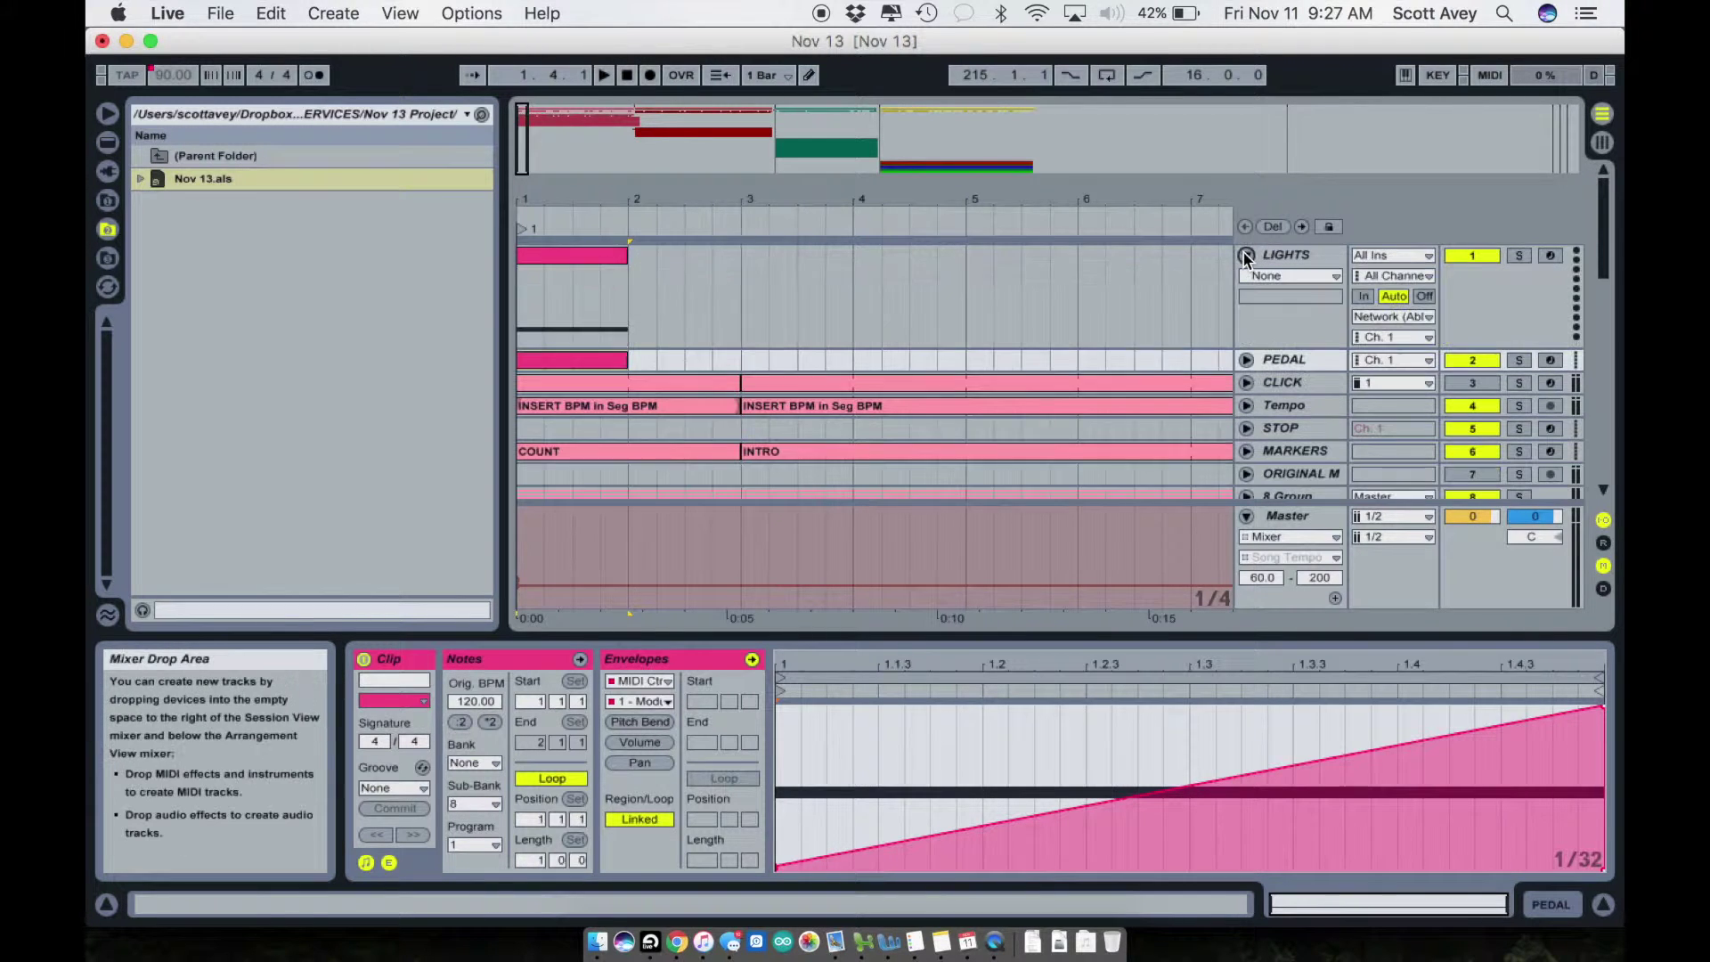
{"action": "left_click", "coordinate": [1375, 316]}
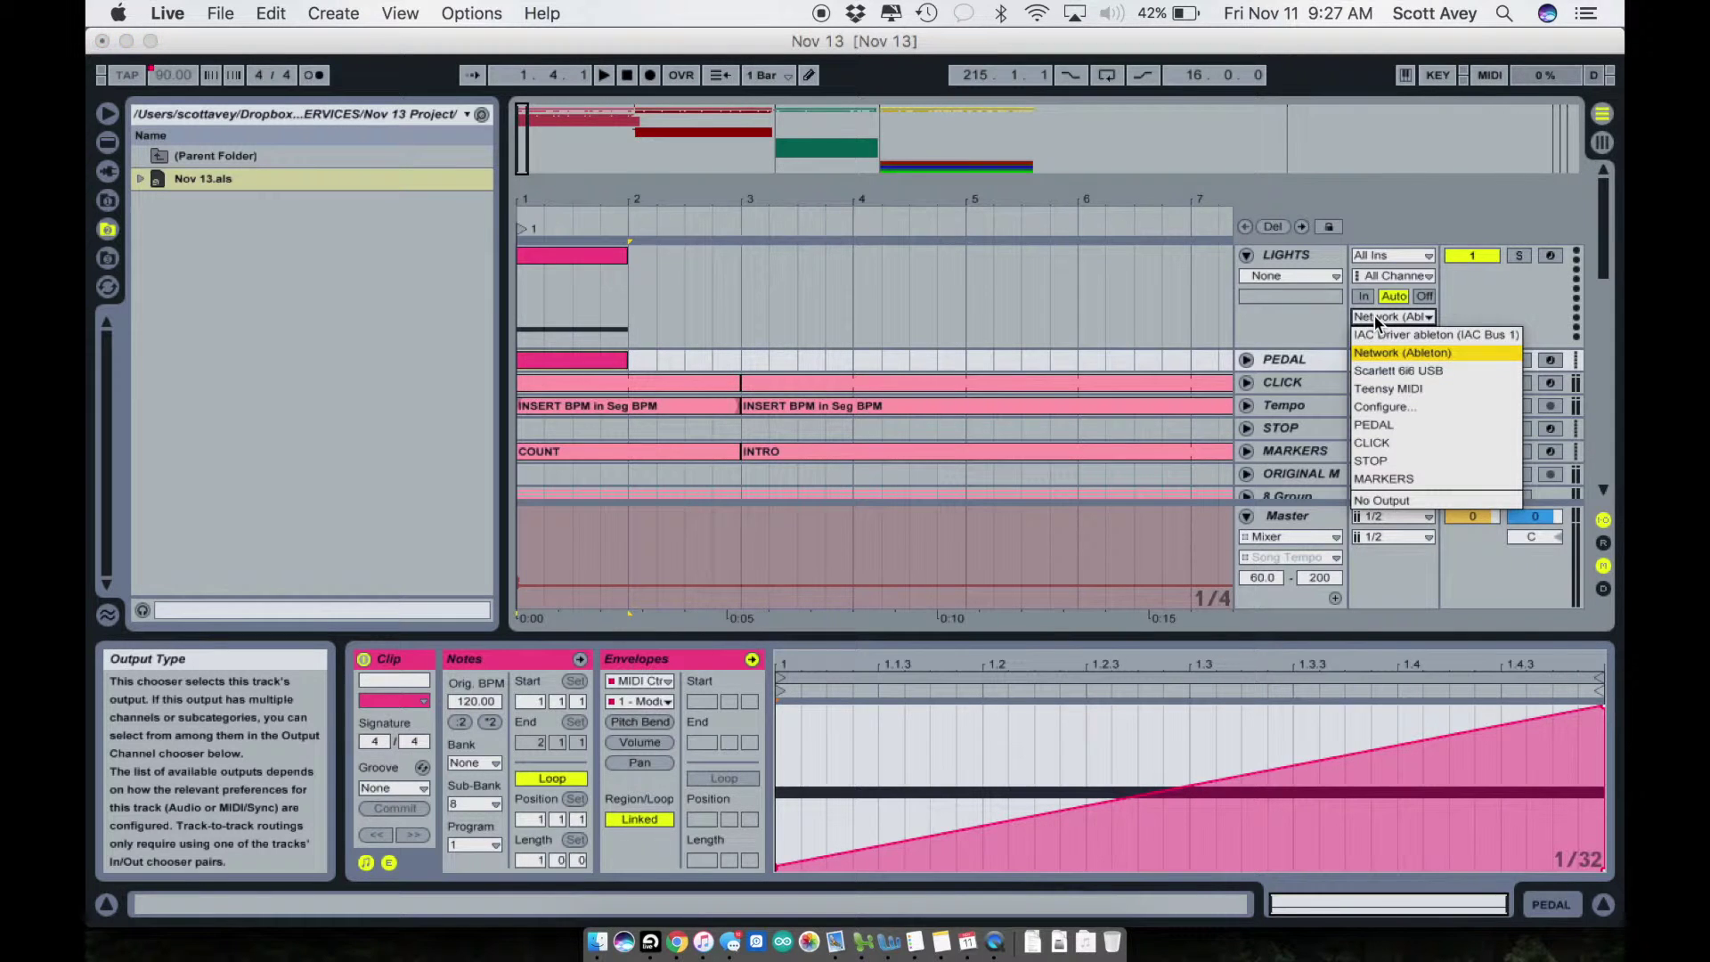
{"action": "left_click", "coordinate": [1385, 370]}
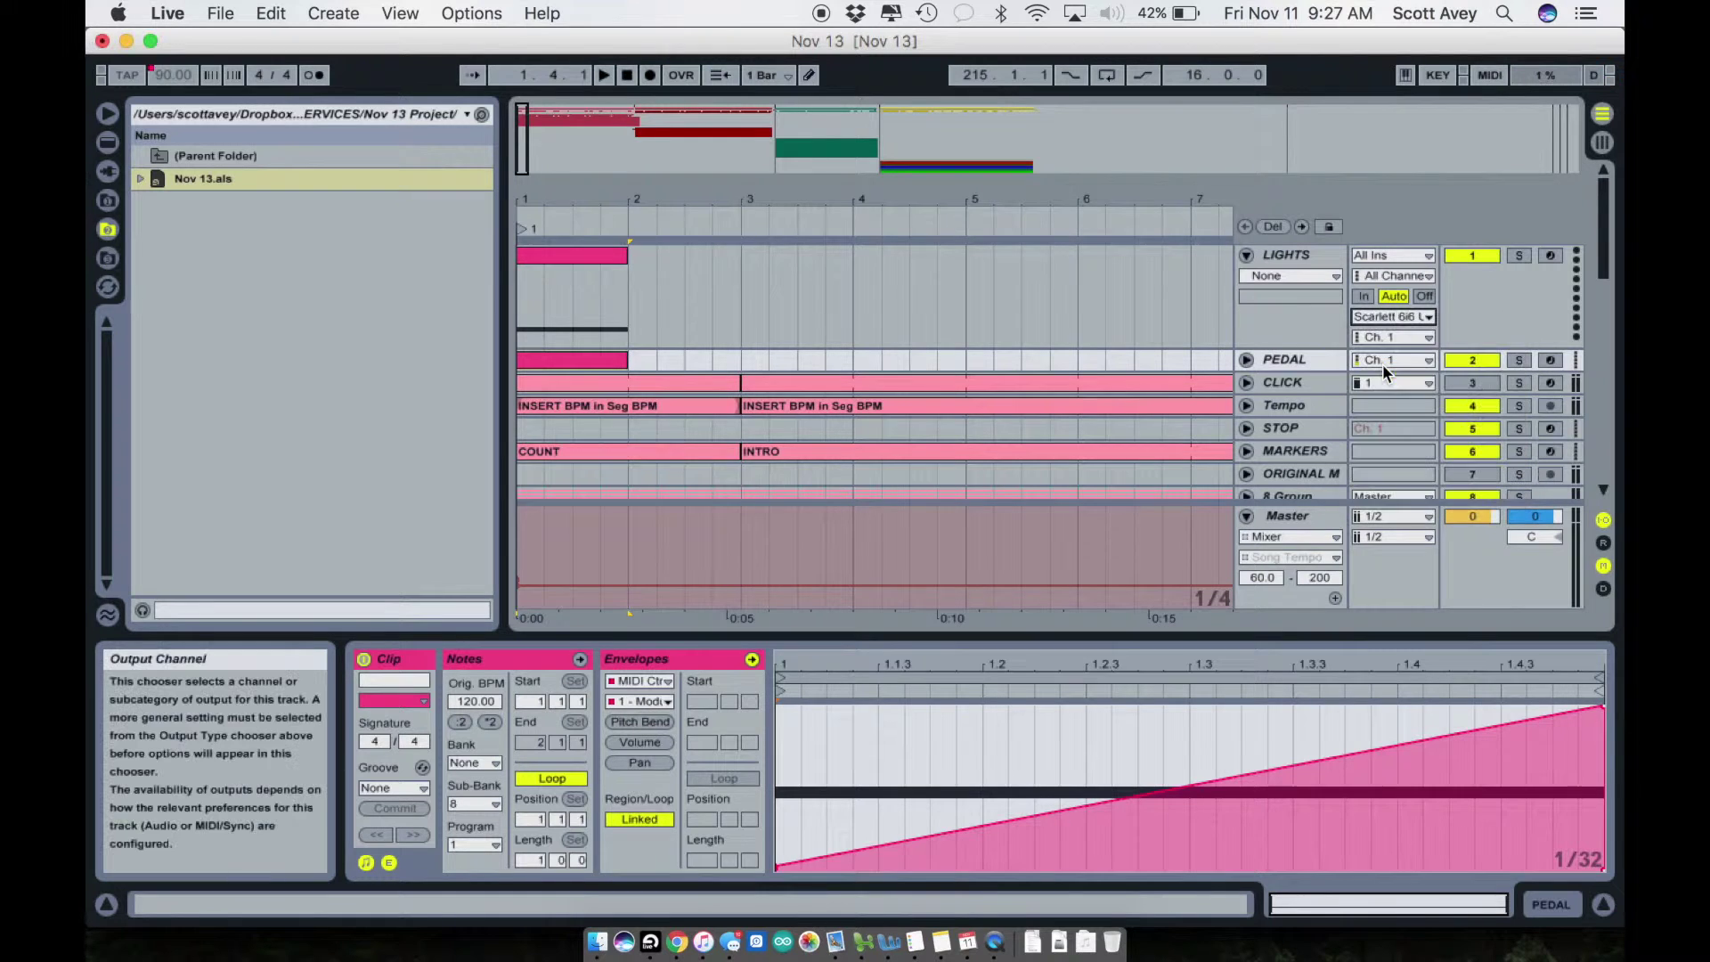
{"action": "left_click", "coordinate": [1246, 256]}
Route the PEDAL track's MIDI output to Scarlett 6i6 USB, then fold it.
{"action": "left_click", "coordinate": [1245, 278]}
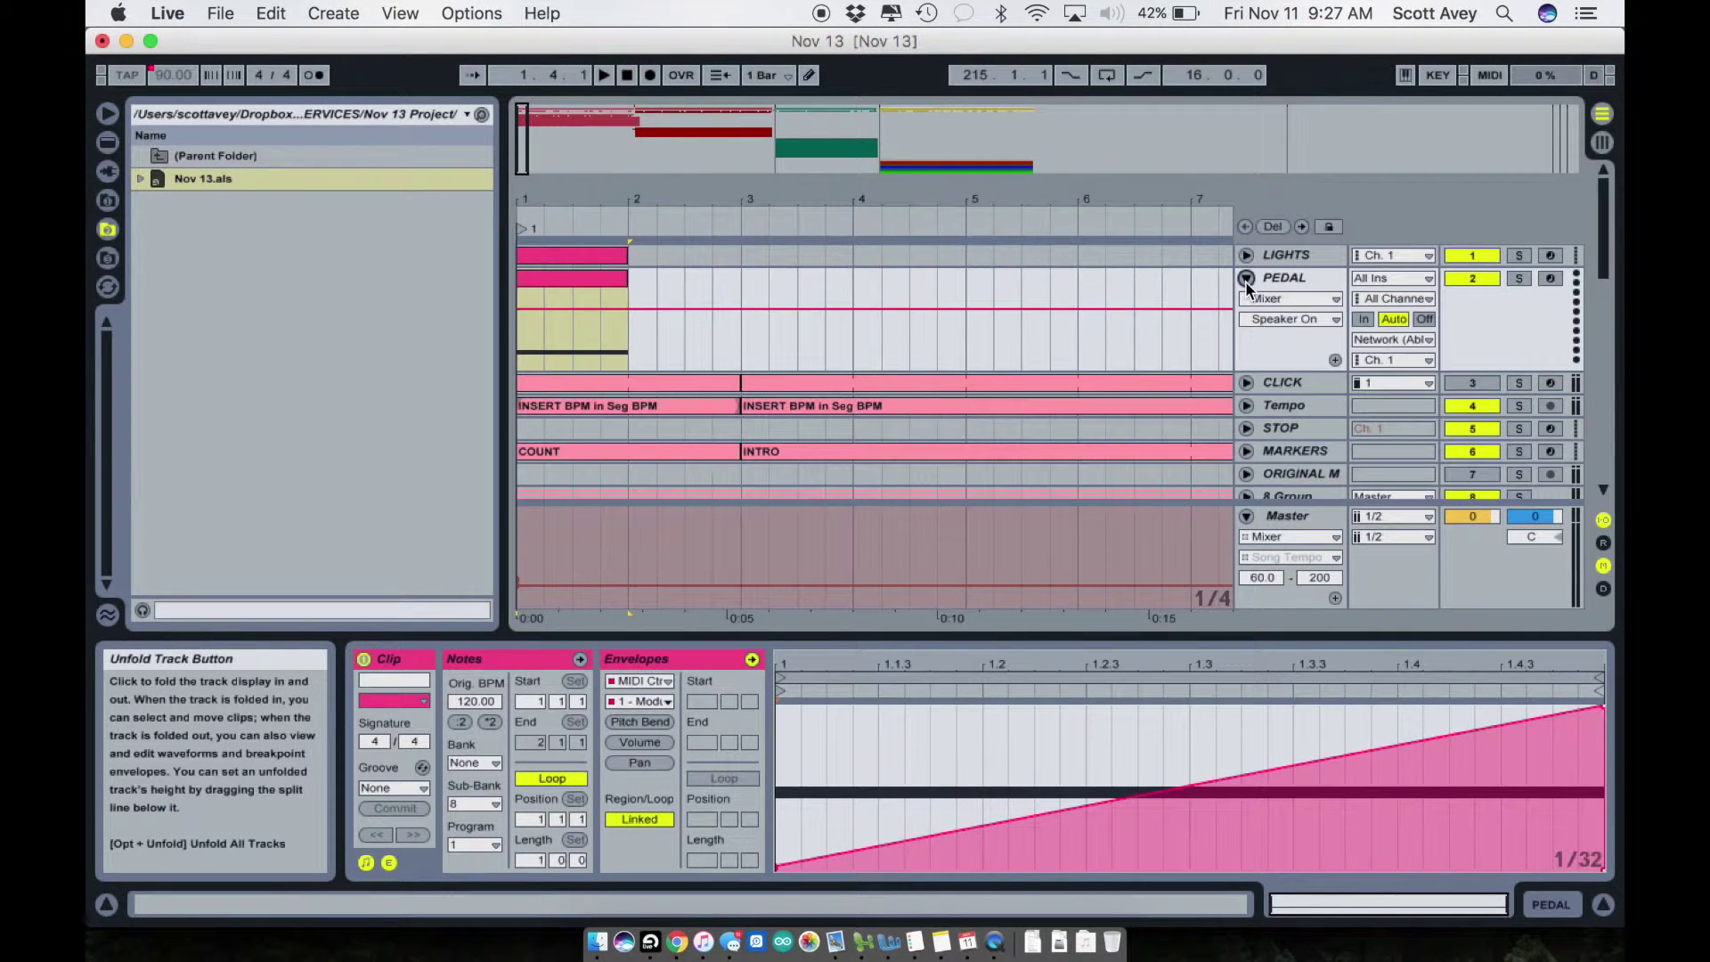
{"action": "left_click", "coordinate": [1372, 341]}
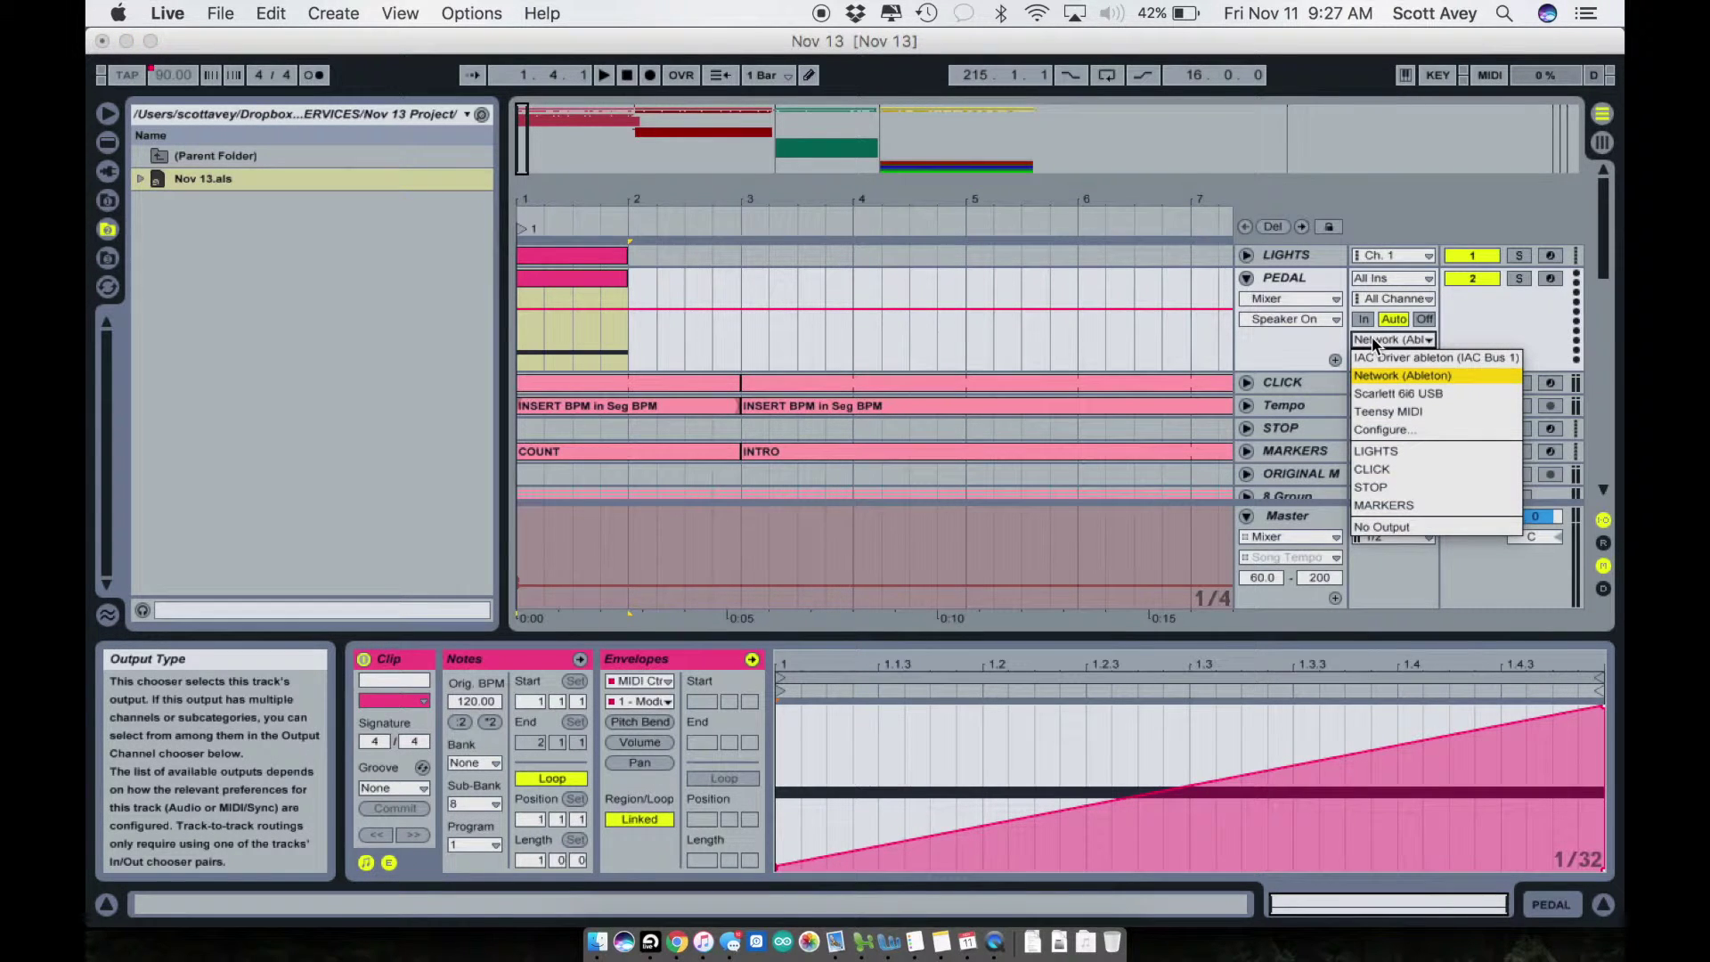
{"action": "left_click", "coordinate": [1376, 394]}
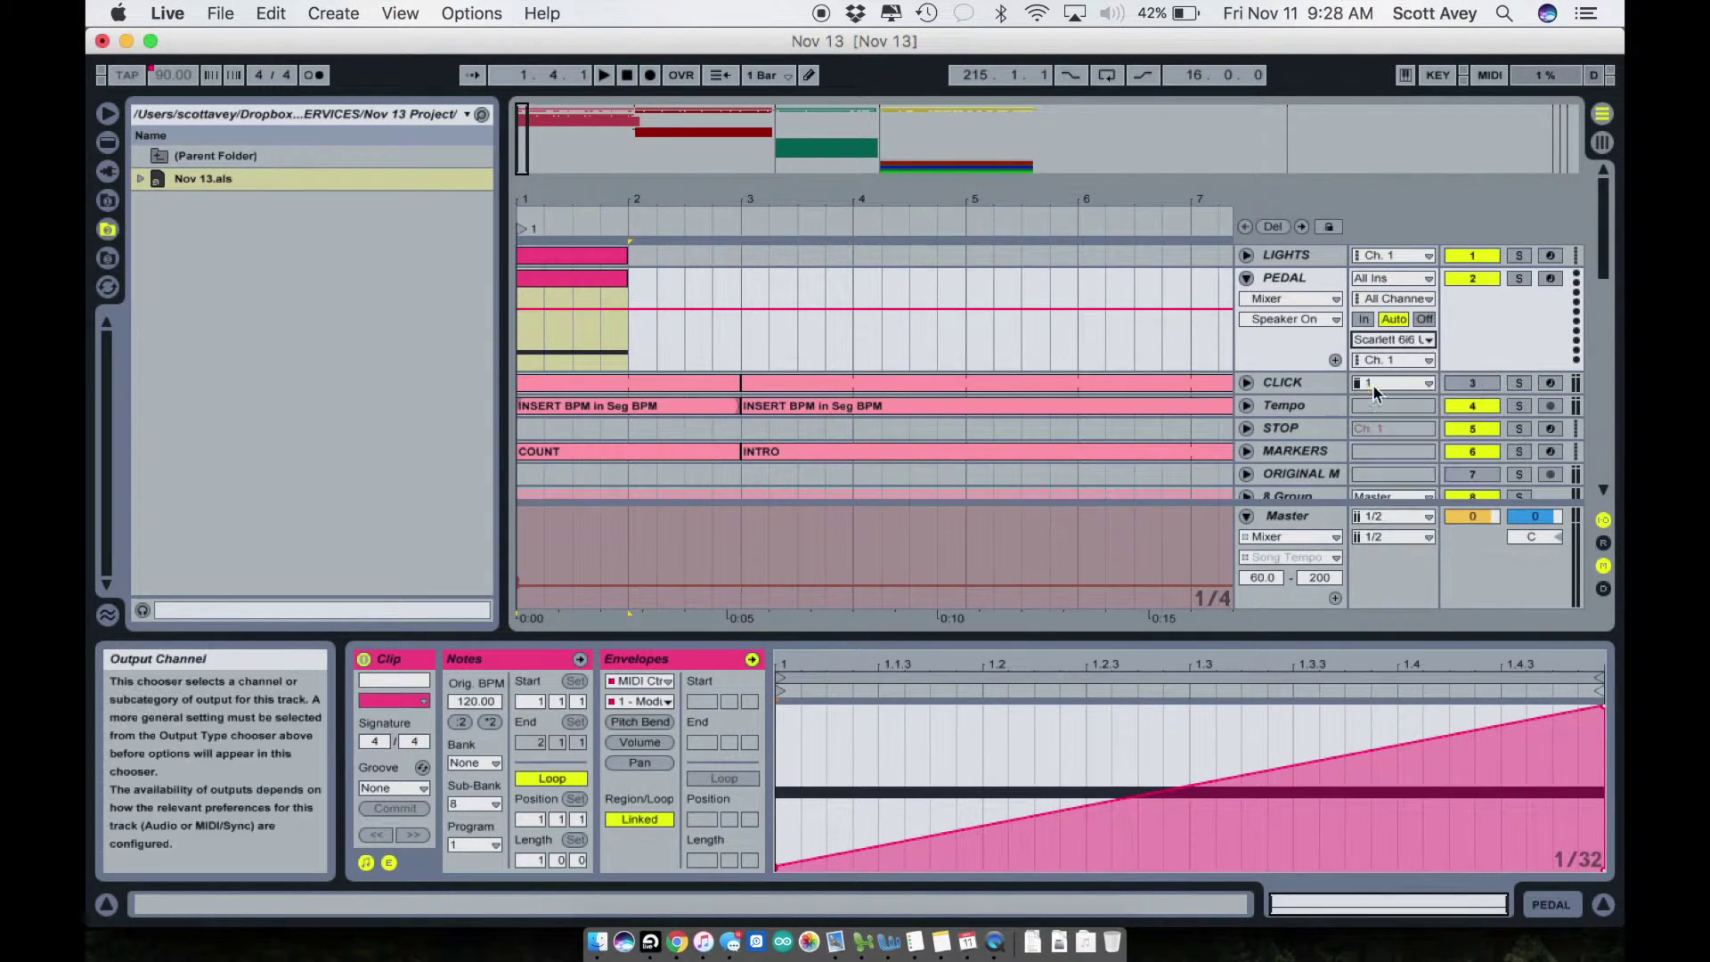
{"action": "left_click", "coordinate": [1246, 279]}
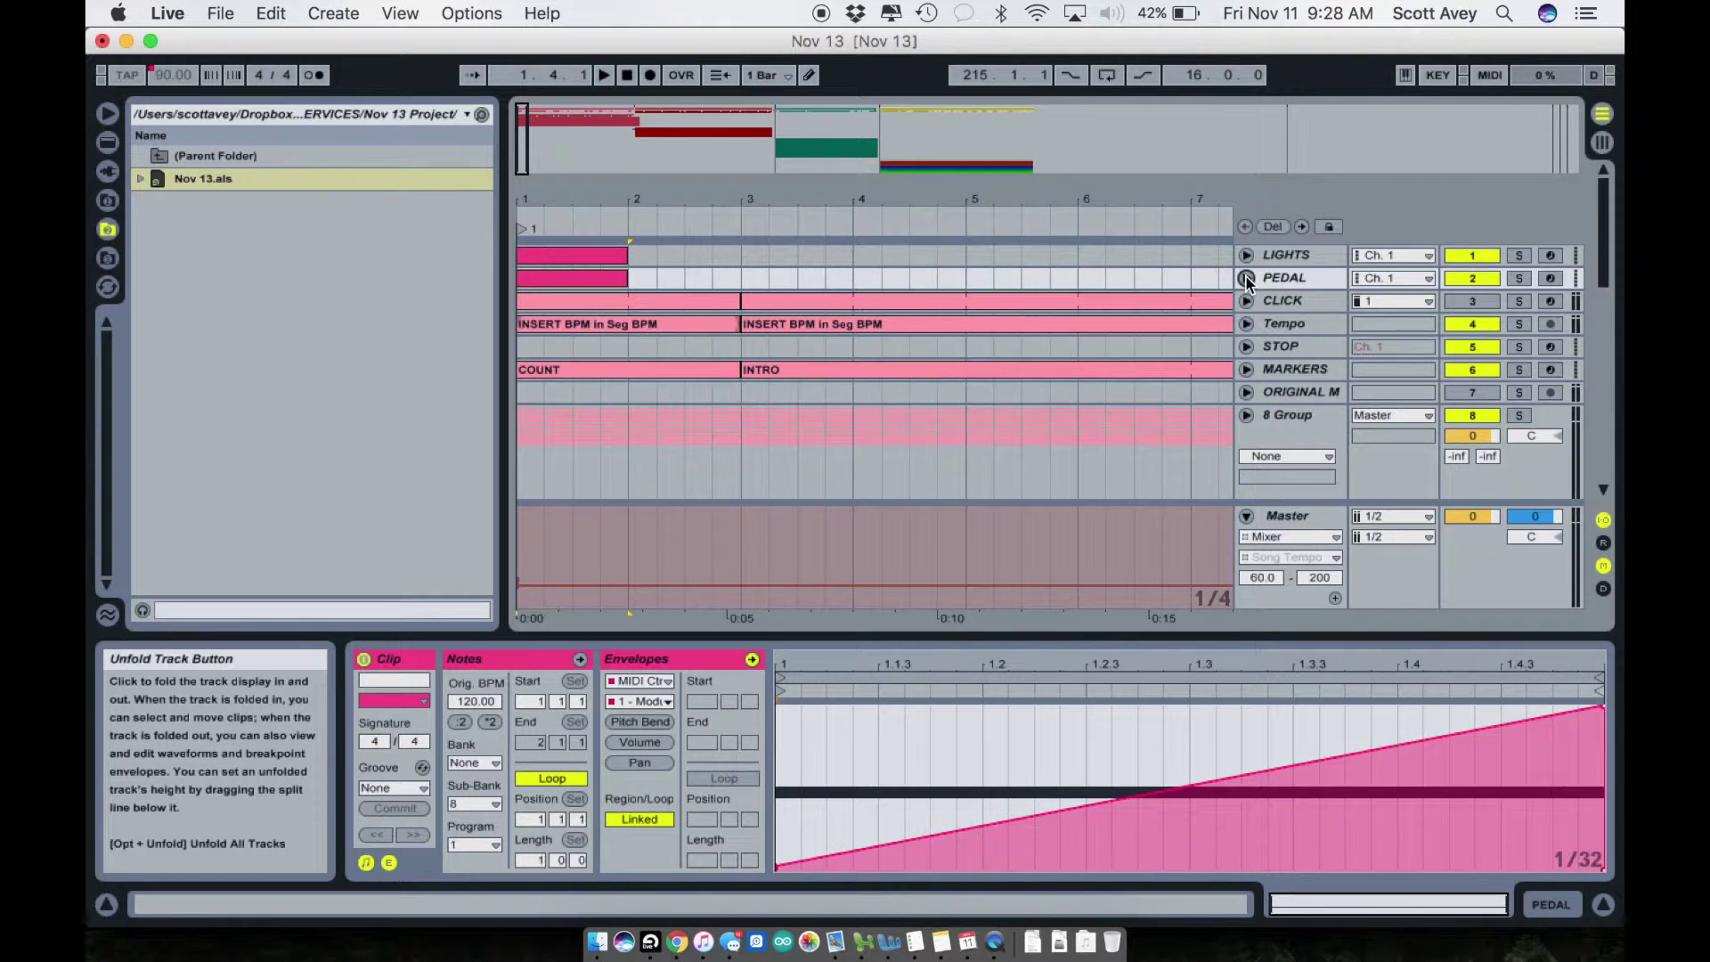
Zoom out to the whole song and fold the 45 Group holding Click Track, Guide and Drums.
{"action": "left_click_drag", "start_coordinate": [891, 203], "coordinate": [890, 80]}
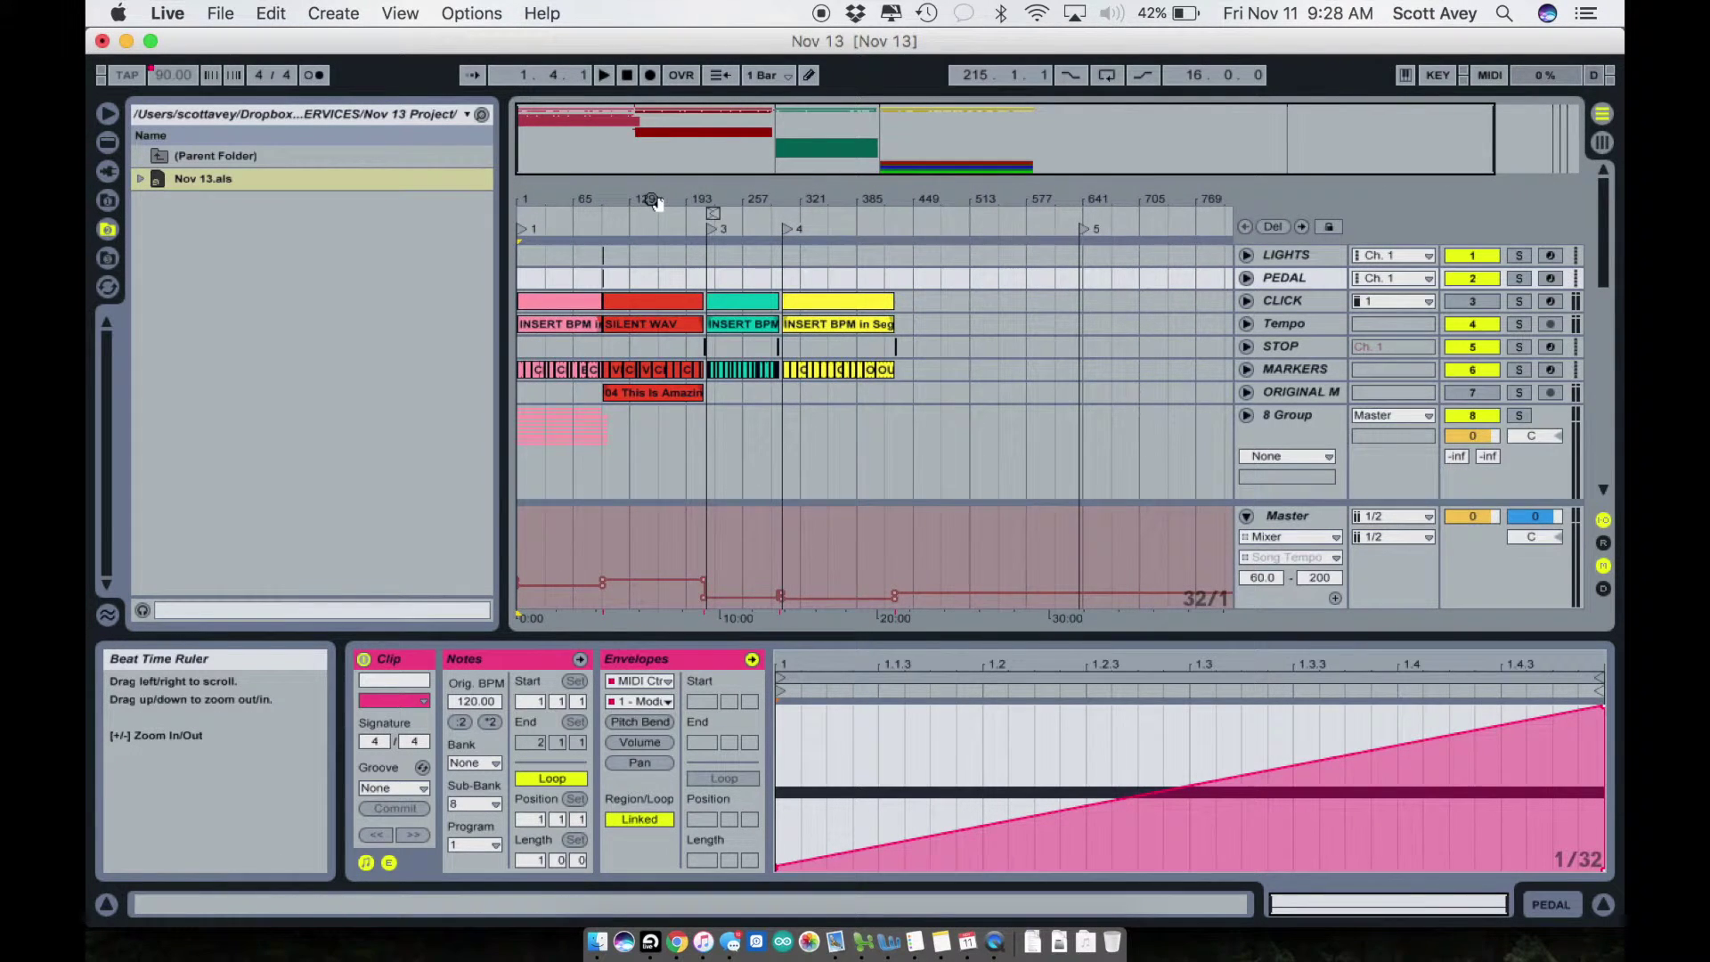
{"action": "left_click_drag", "start_coordinate": [654, 201], "coordinate": [691, 263]}
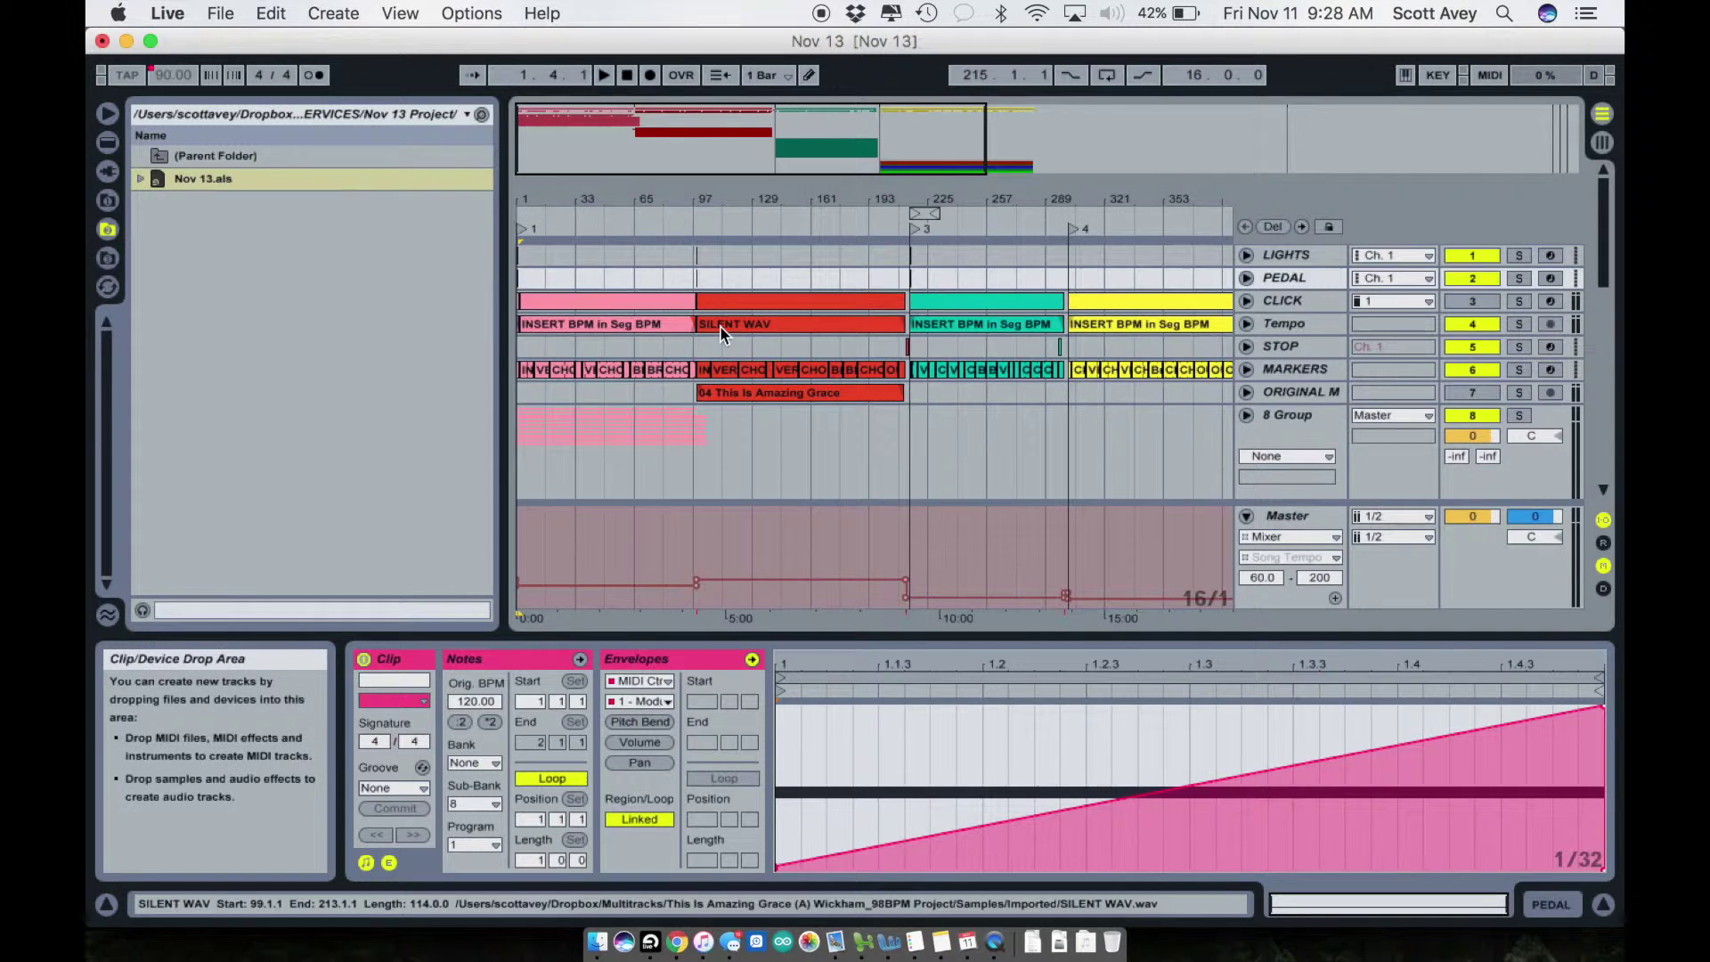
{"action": "mouse_move", "coordinate": [729, 204]}
{"action": "left_mouse_down"}
{"action": "mouse_move", "coordinate": [729, 191]}
{"action": "mouse_move", "coordinate": [719, 205]}
{"action": "left_mouse_up"}
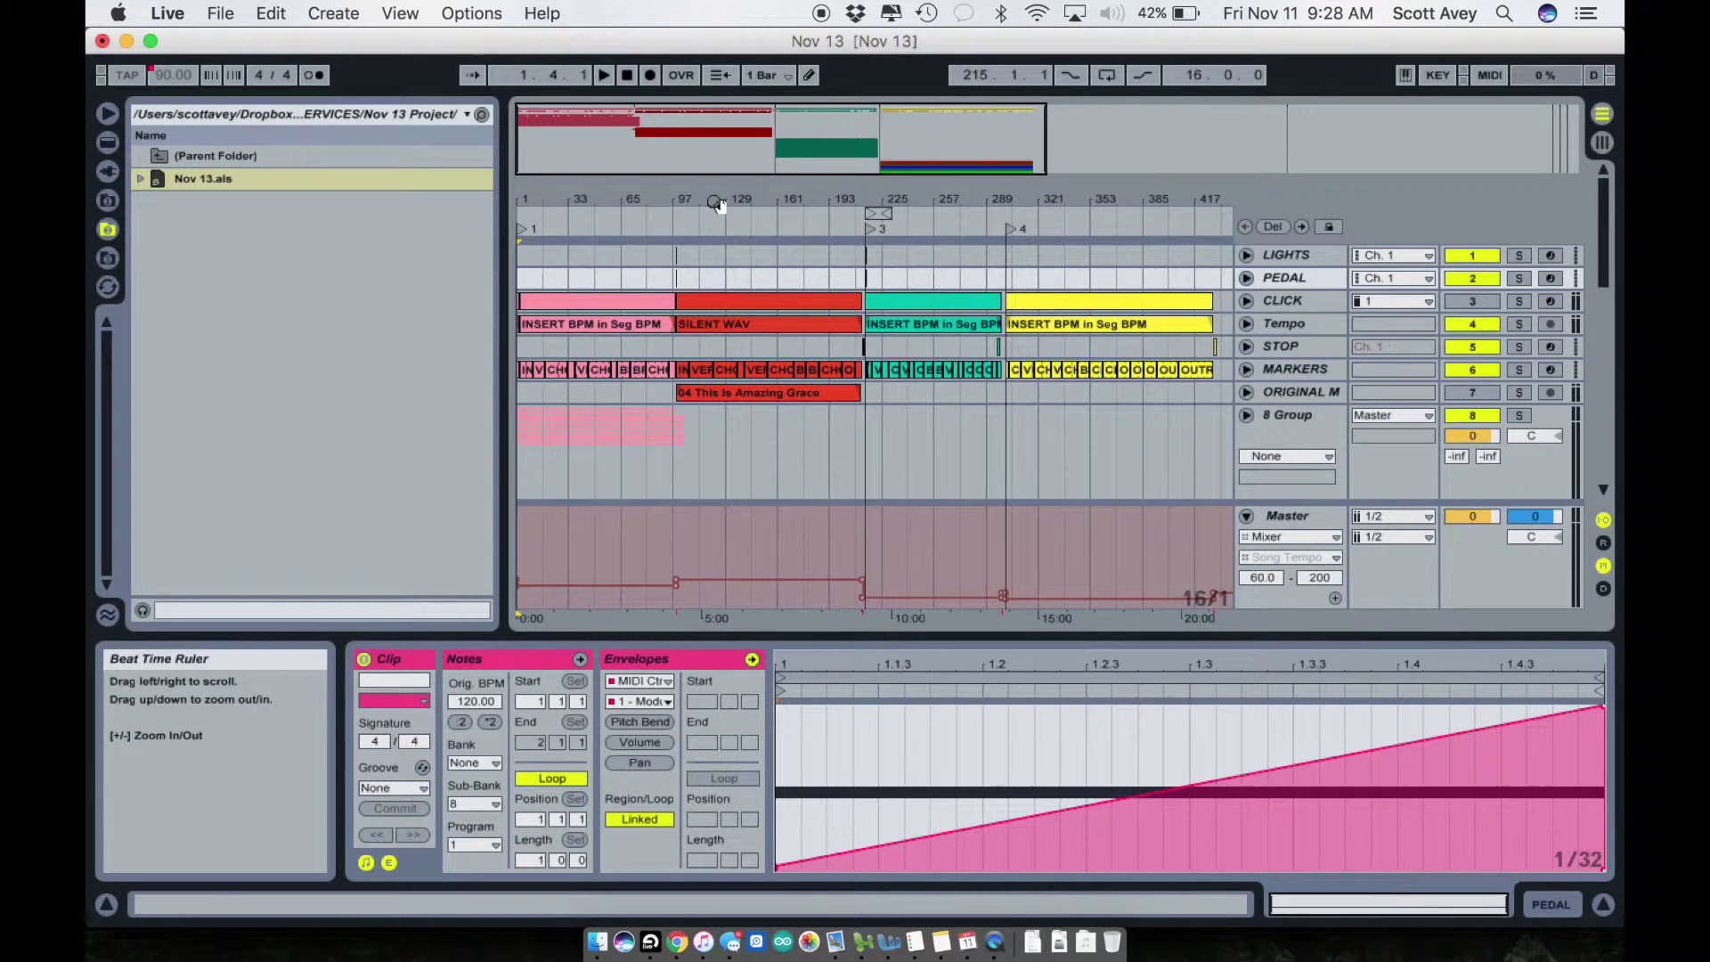
{"action": "scroll", "coordinate": [917, 383], "scroll_direction": "down", "scroll_amount": 15}
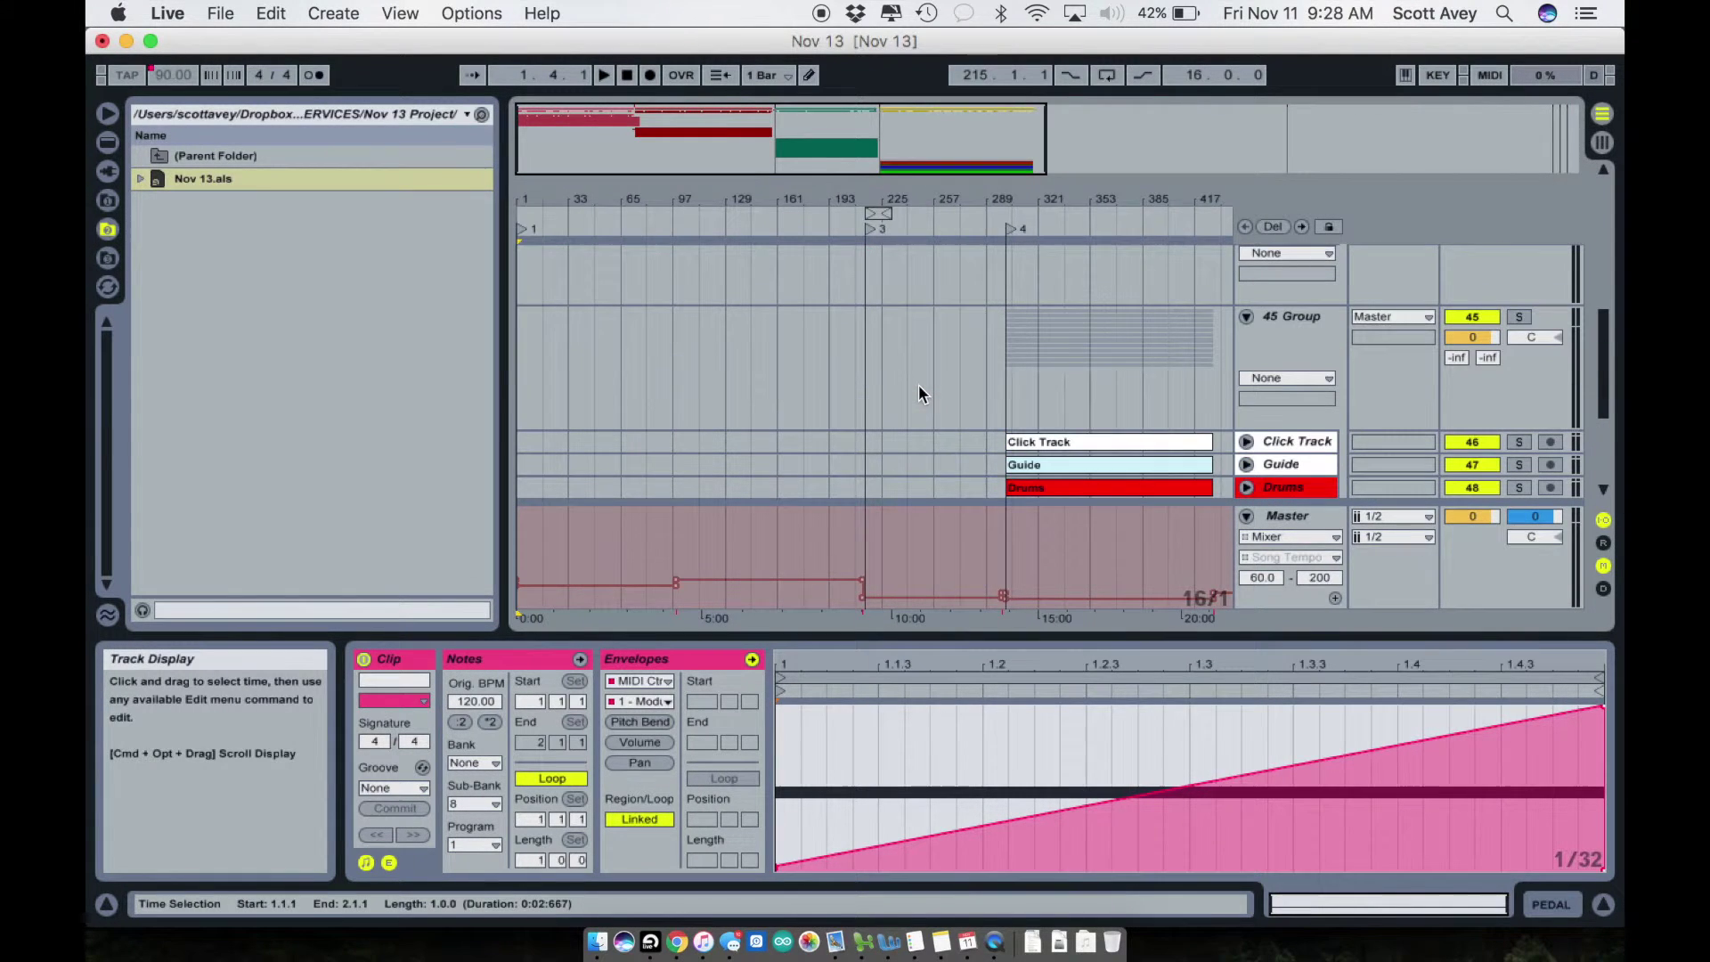
{"action": "left_click", "coordinate": [1248, 318]}
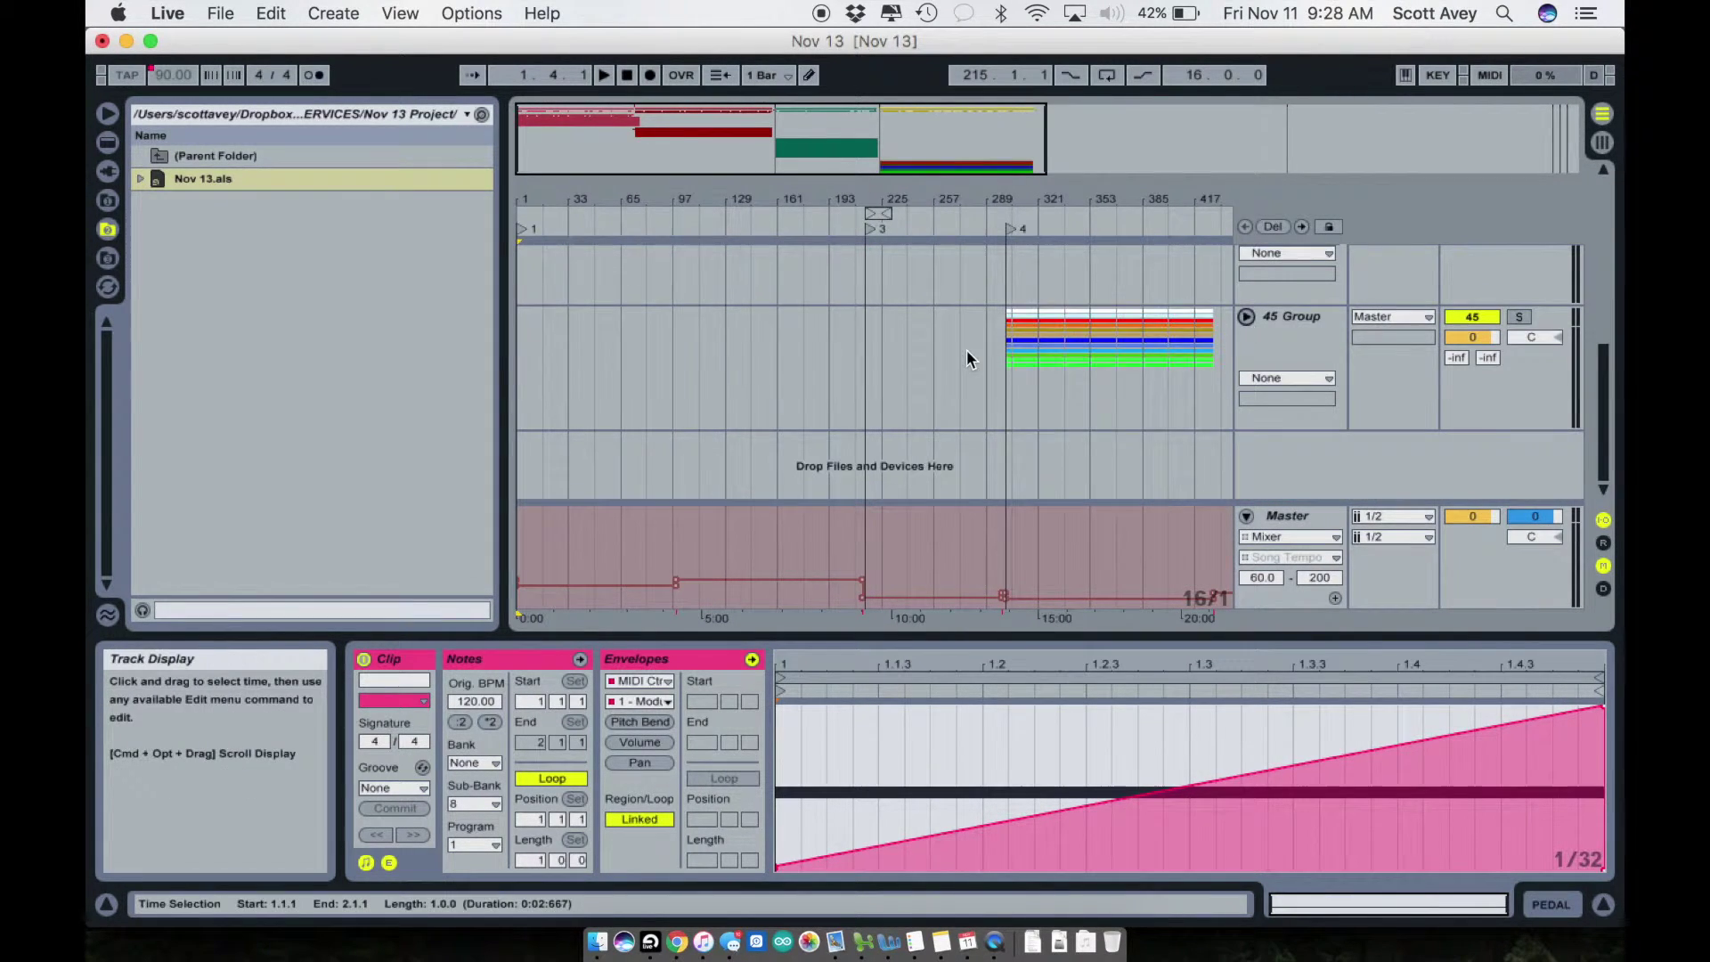
{"action": "scroll", "coordinate": [965, 349], "scroll_direction": "up", "scroll_amount": 5}
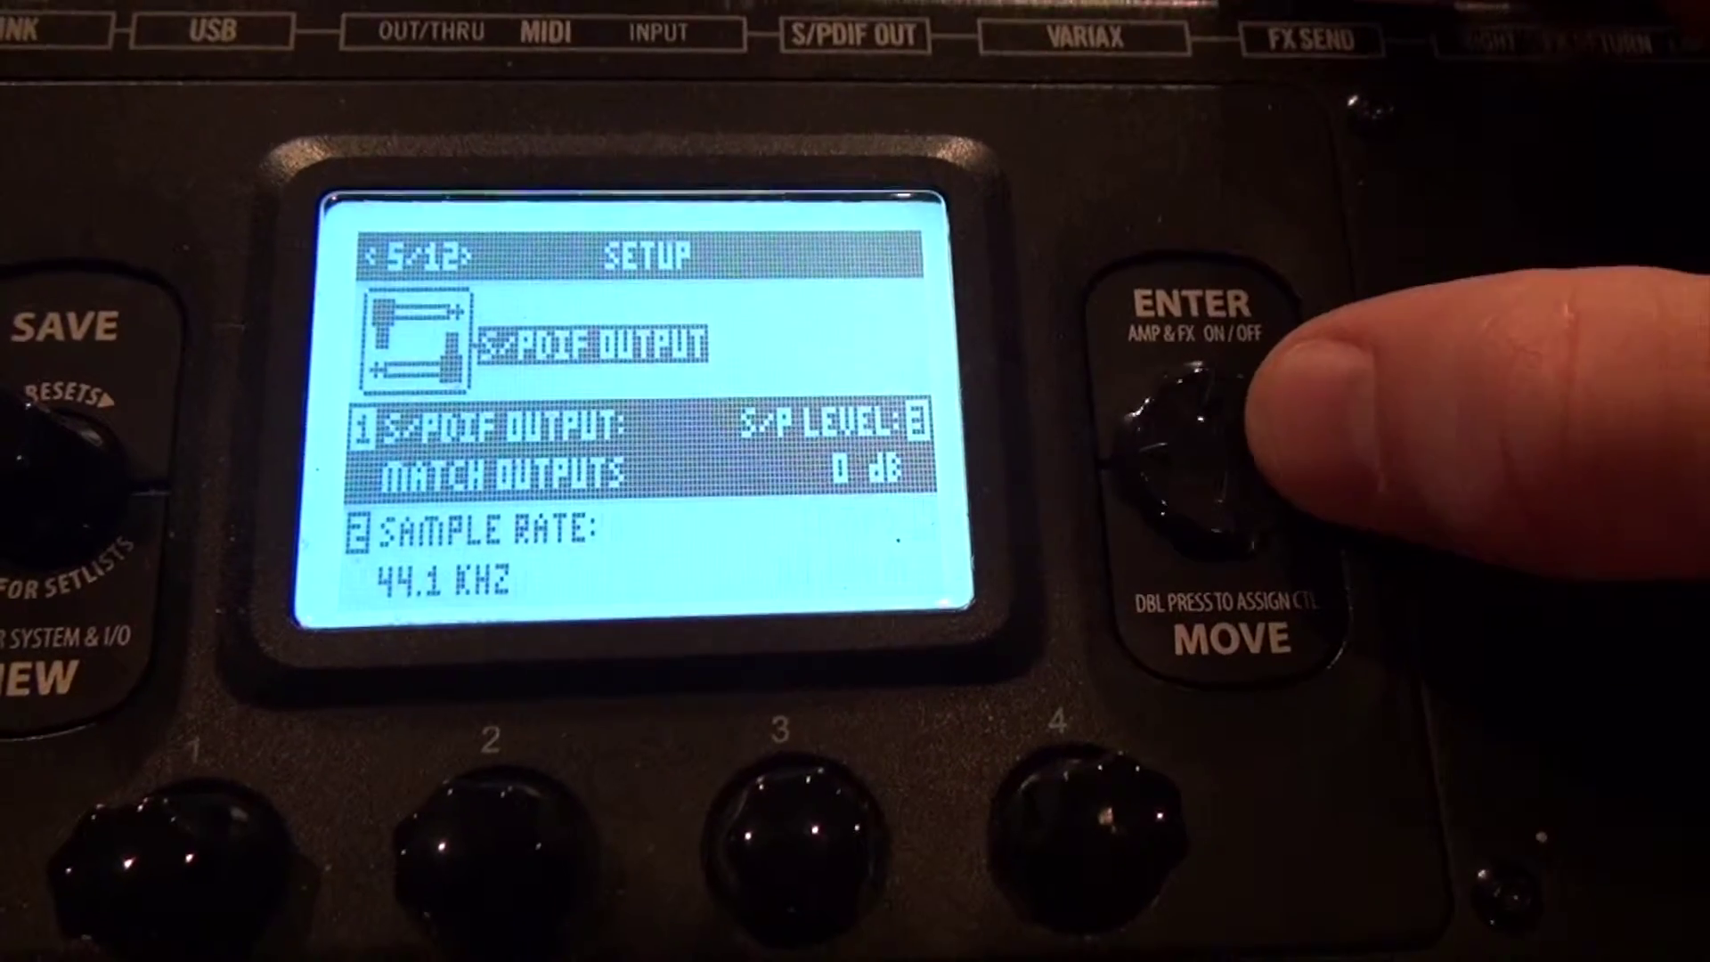
Scroll the view to bring up the POD HD500's MIDI/Tempo setup page 6/12.
{"action": "scroll", "coordinate": [1193, 481], "scroll_direction": "down", "scroll_amount": 1}
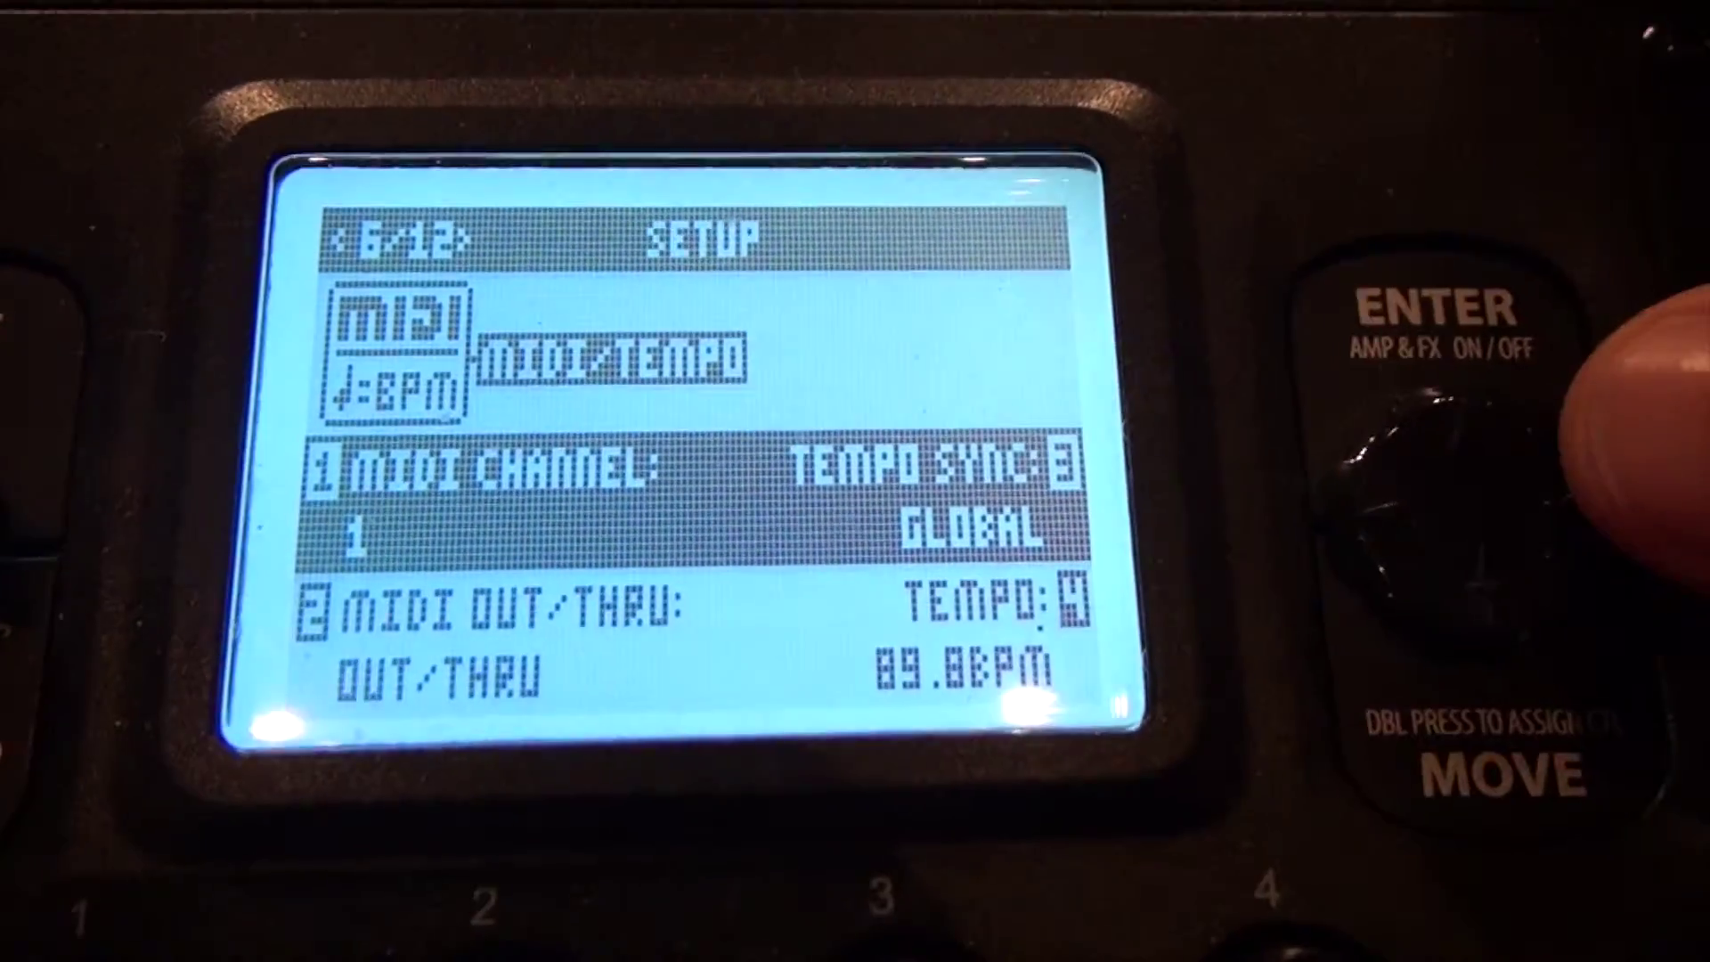
{"action": "scroll", "coordinate": [1585, 307], "scroll_direction": "down", "scroll_amount": 1}
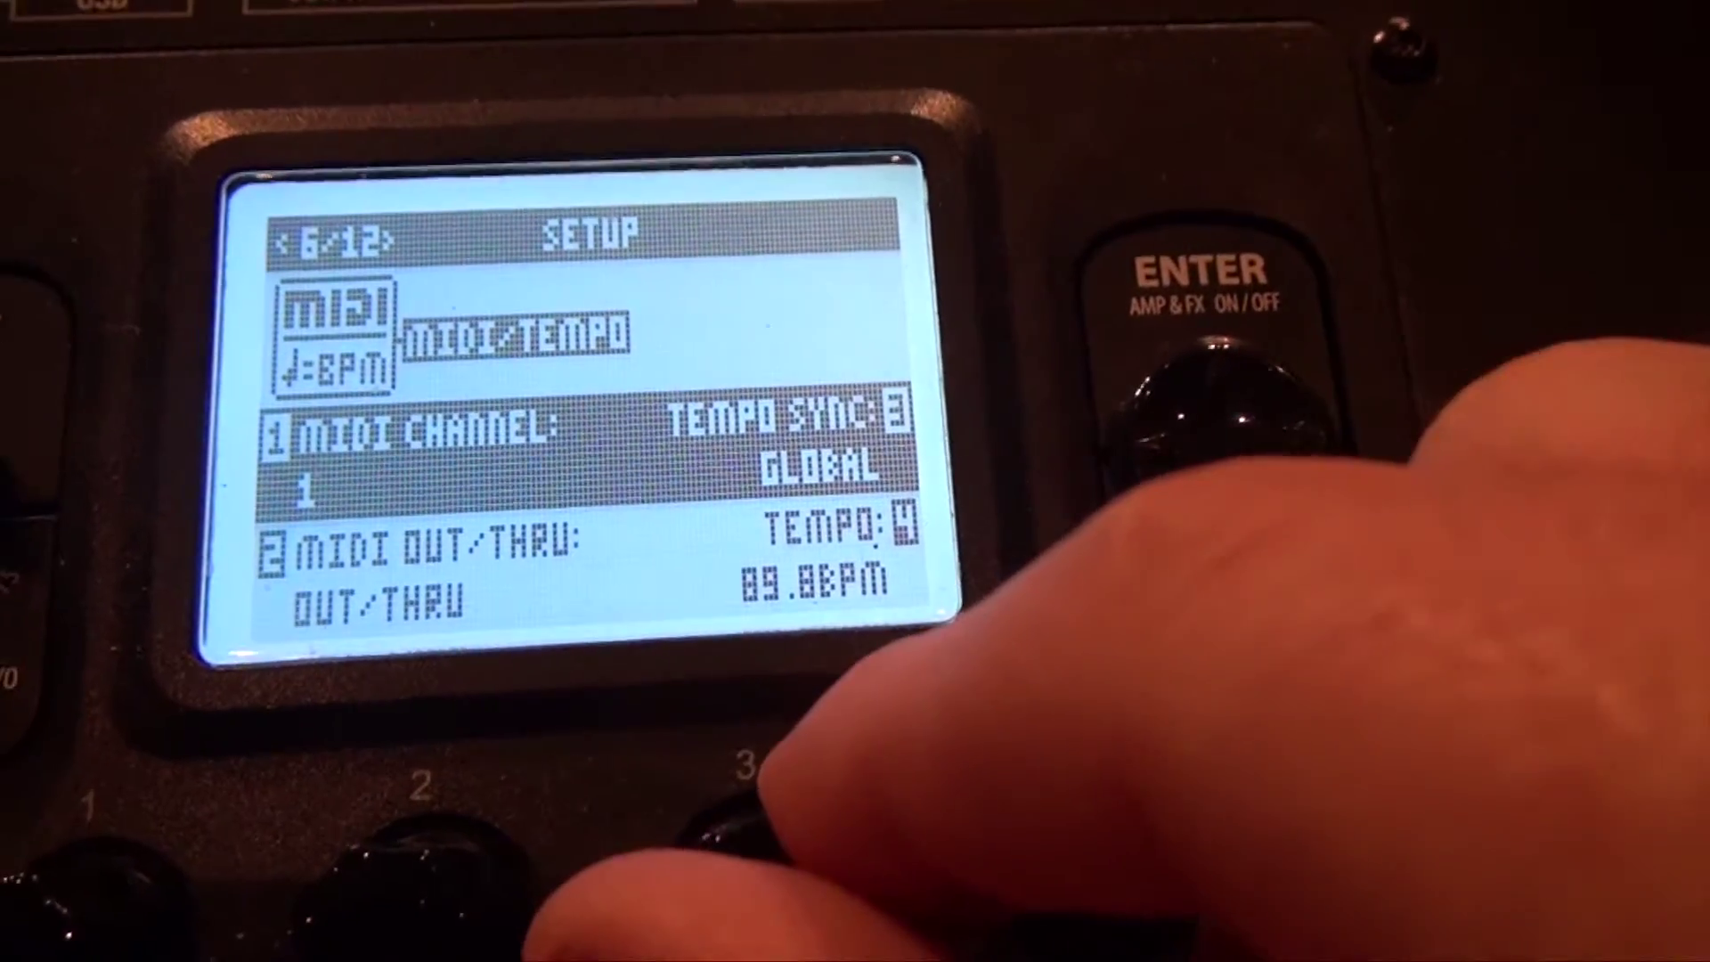
{"action": "scroll", "coordinate": [668, 824], "scroll_direction": "up", "scroll_amount": 1}
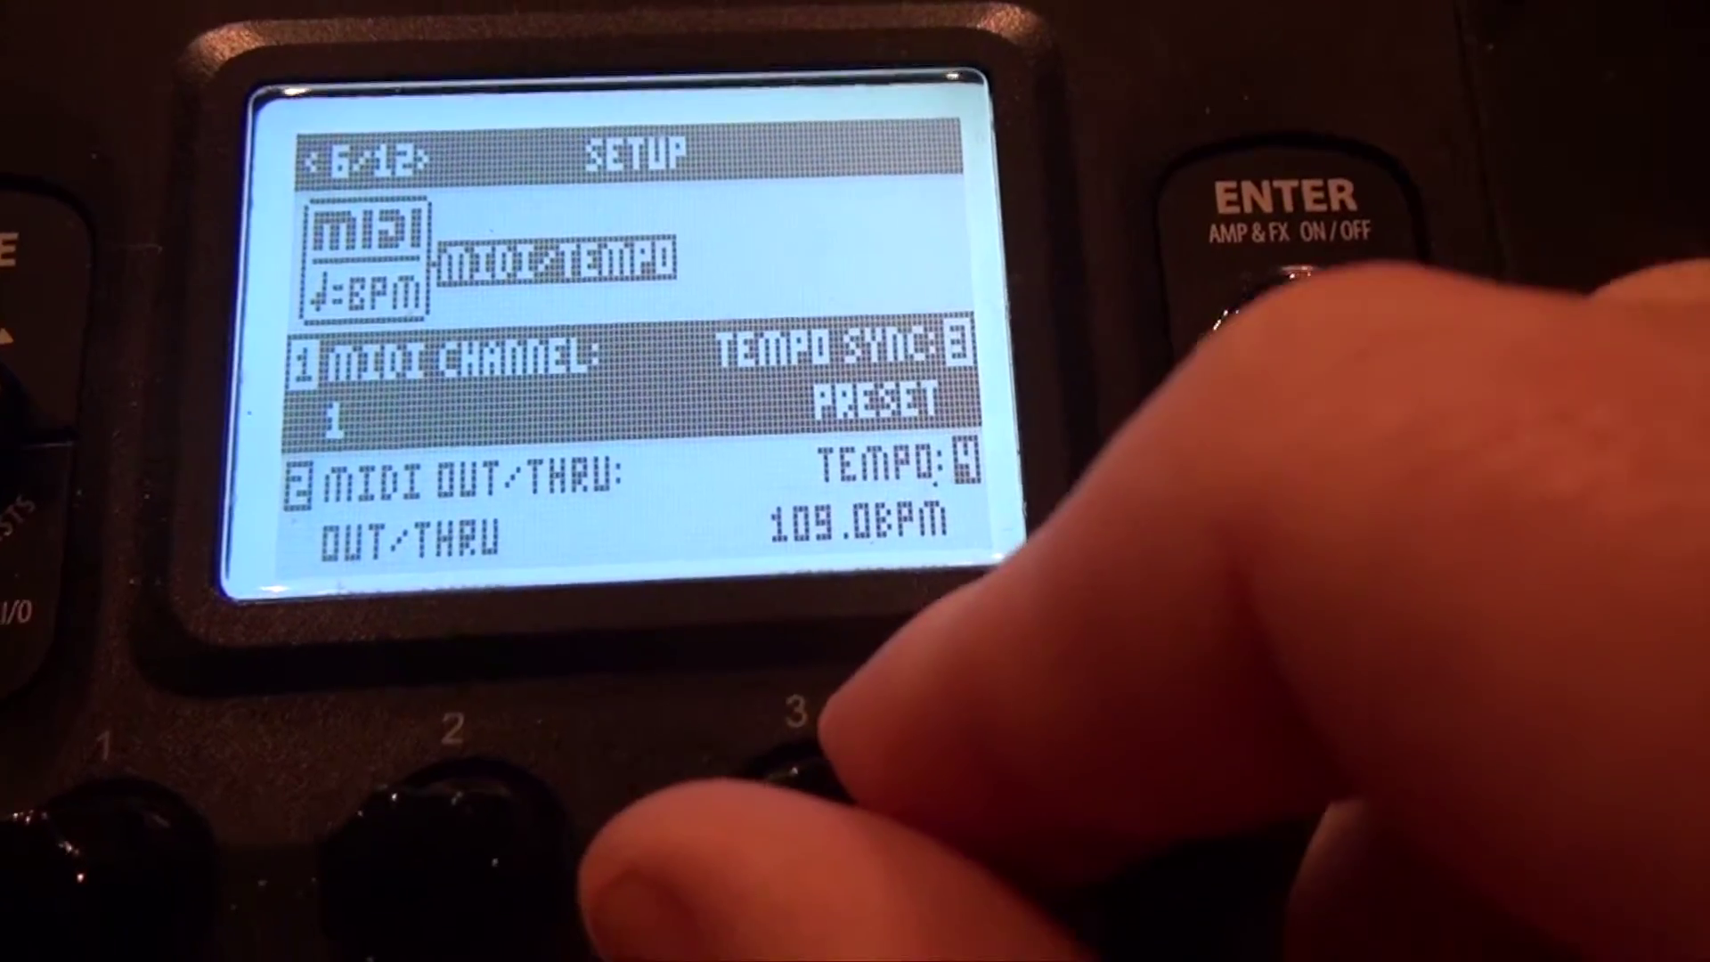
{"action": "scroll", "coordinate": [855, 802], "scroll_direction": "down", "scroll_amount": 1}
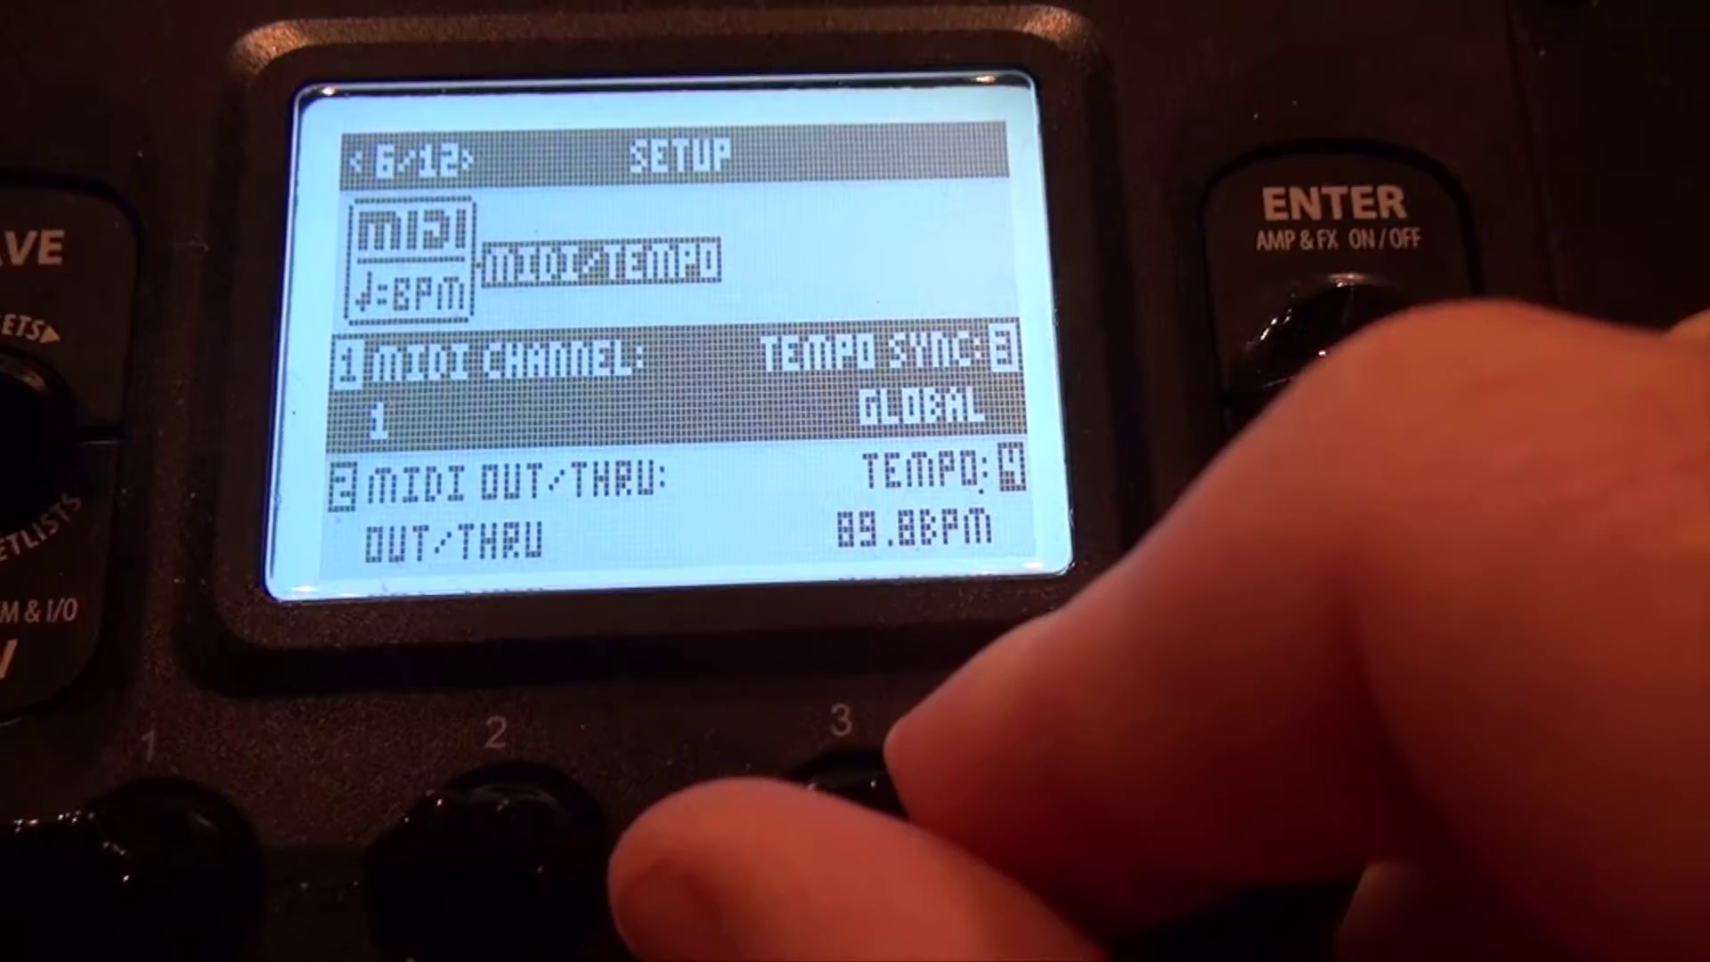